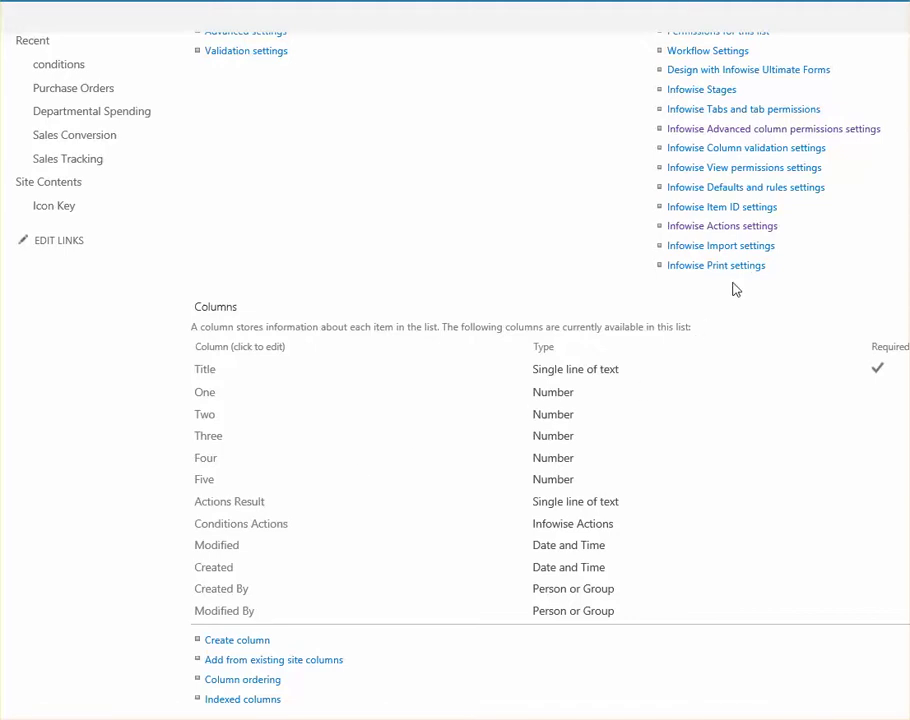
Review the action columns and actions defined in the conditions list's Infowise Actions settings, then close the settings.
click(731, 230)
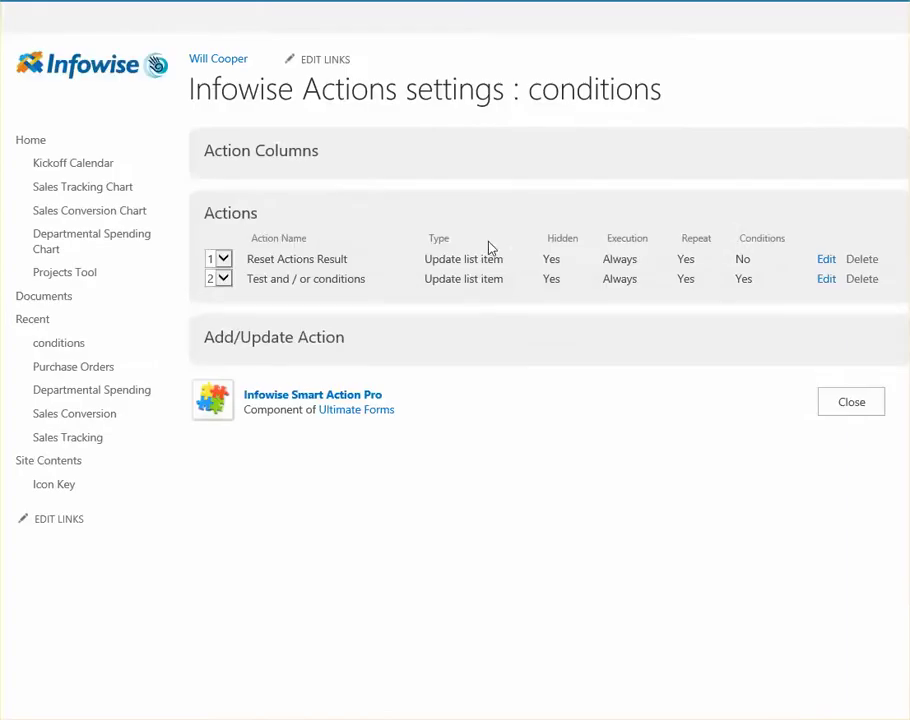
click(273, 162)
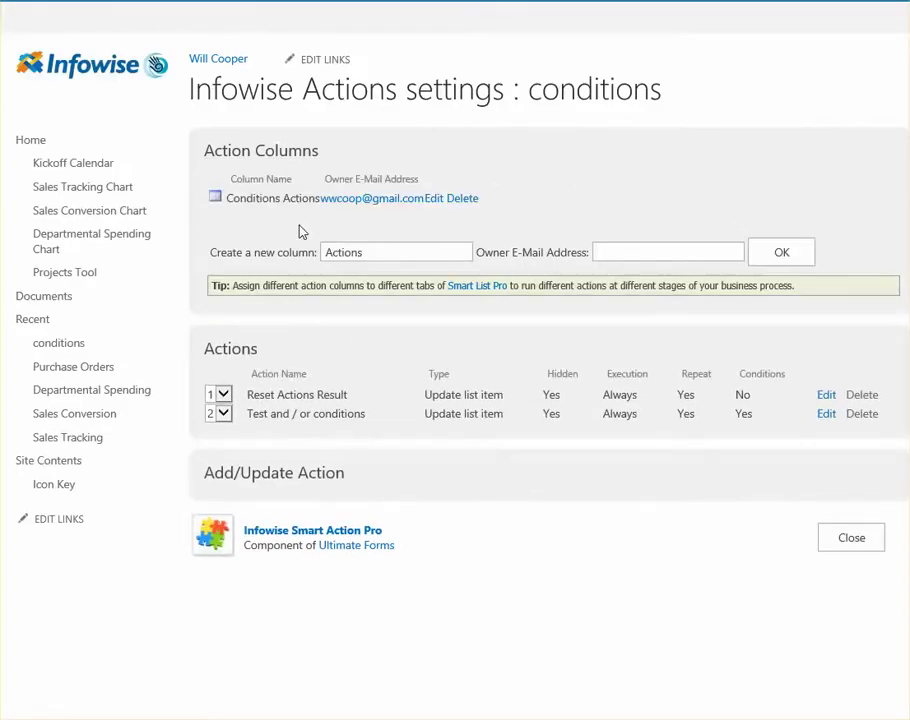
click(263, 154)
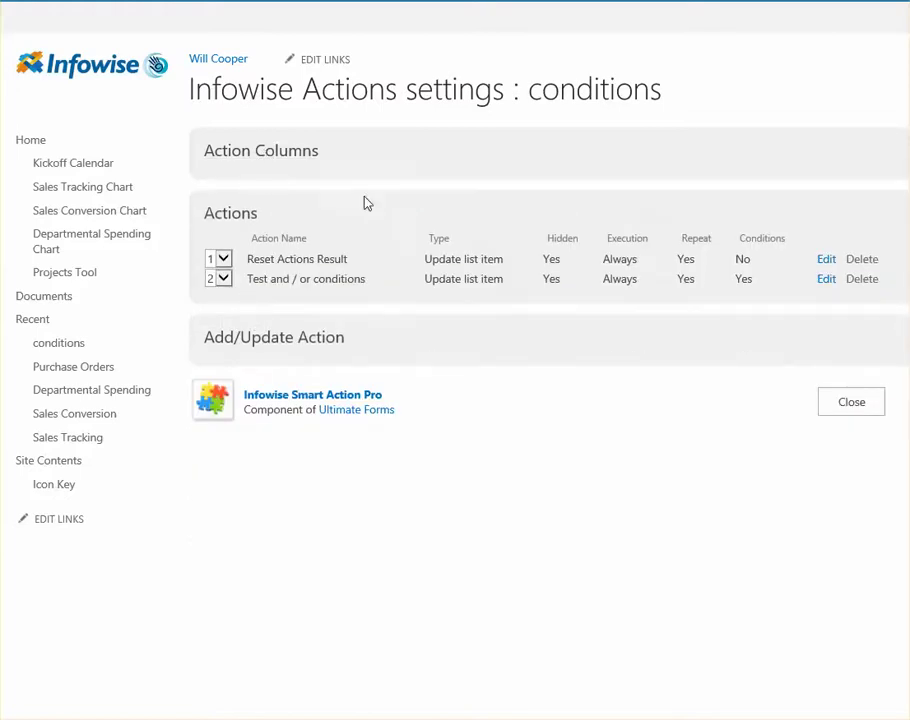
click(849, 410)
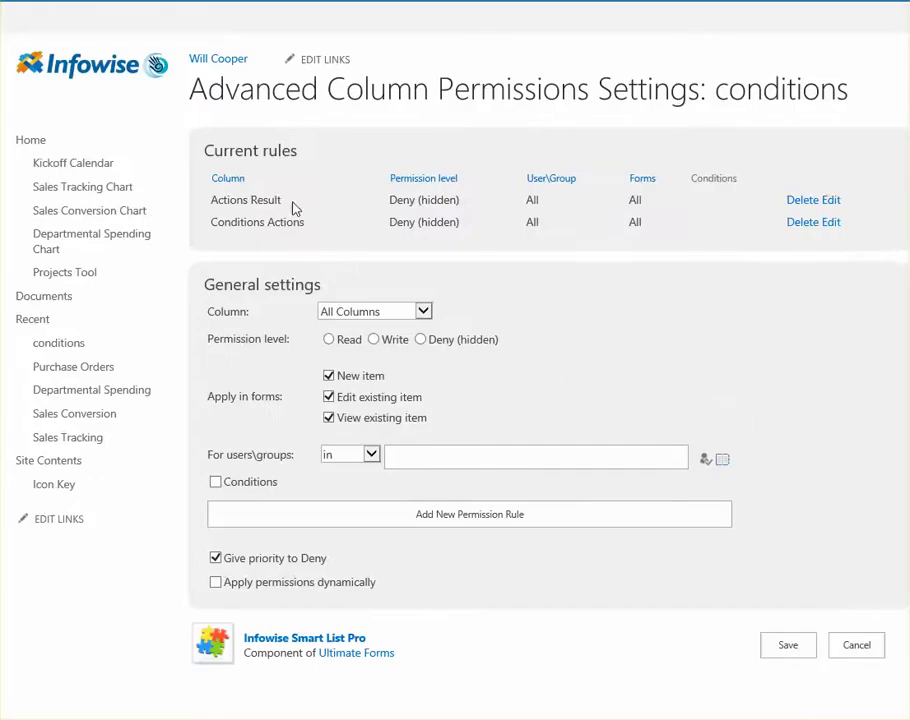
Review the advanced column permission rules for Actions Result and Conditions Actions, leaving the settings without saving.
drag(295, 208, 203, 203)
drag(335, 227, 211, 225)
click(315, 211)
drag(470, 203, 398, 201)
drag(471, 231, 394, 222)
click(856, 645)
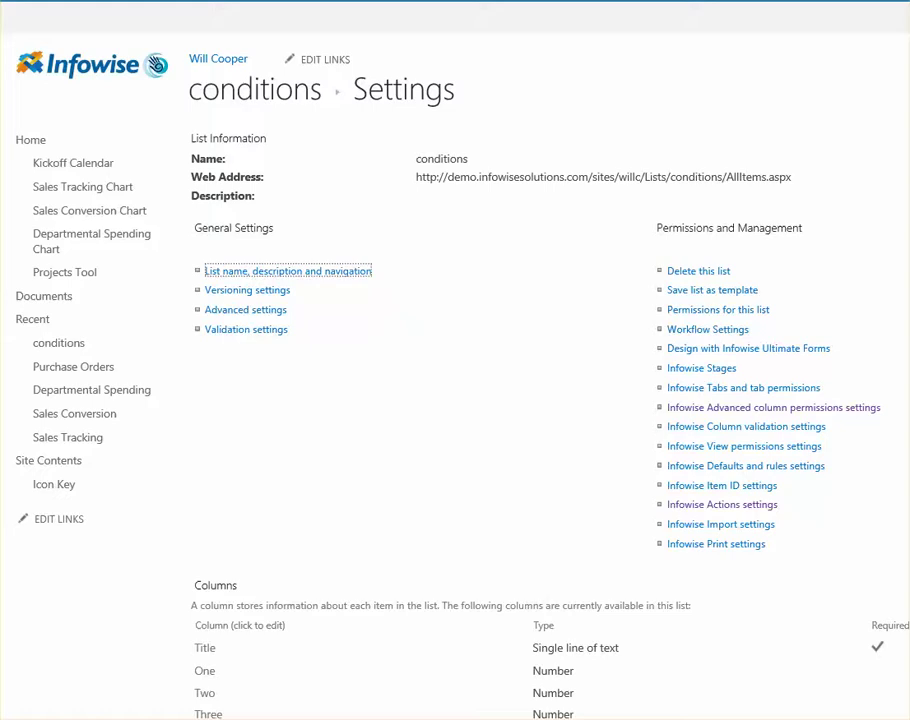
Inspect the Reset Actions Result action's general, advanced and action settings, including the value it sets, and its conditions.
click(763, 507)
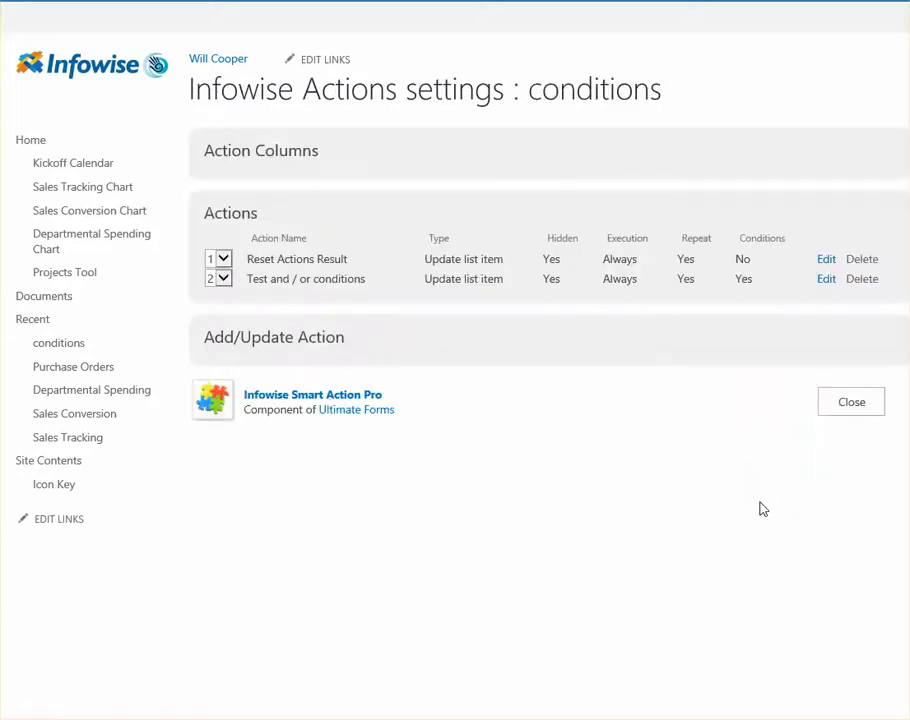
click(826, 260)
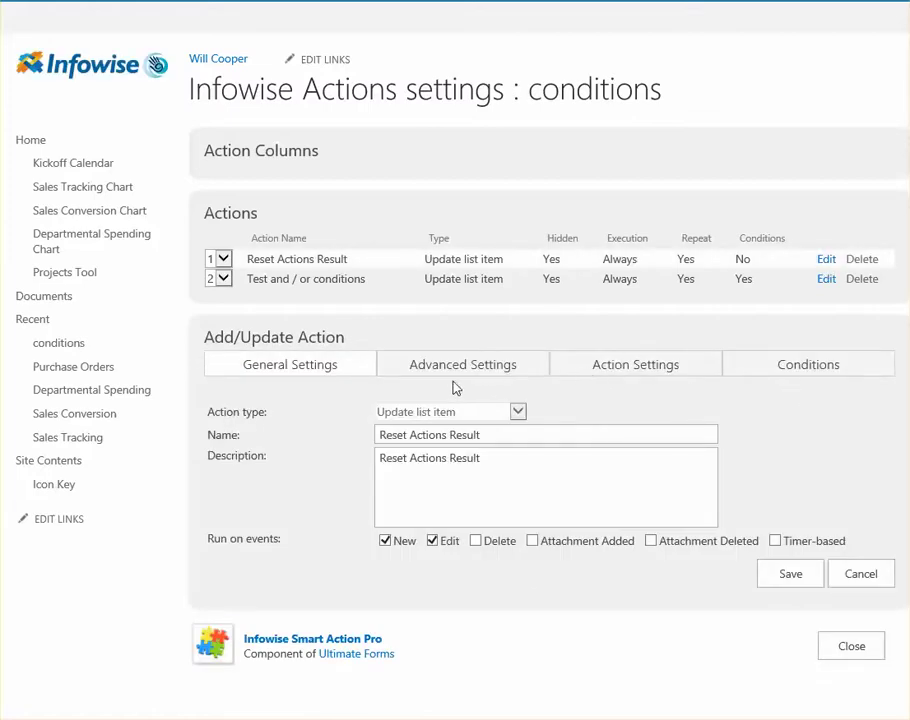
click(490, 368)
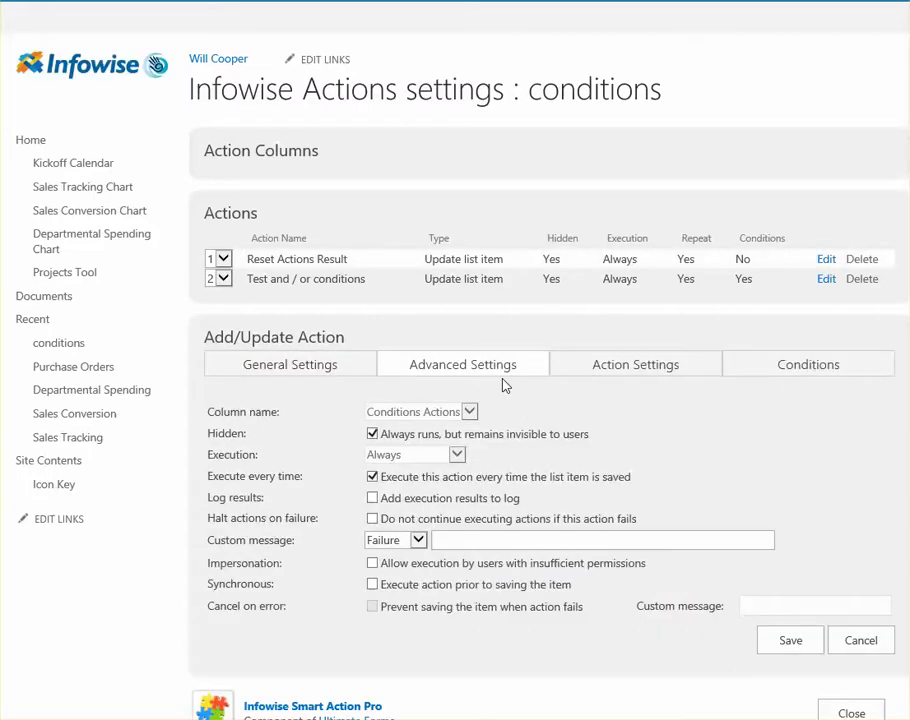
click(601, 371)
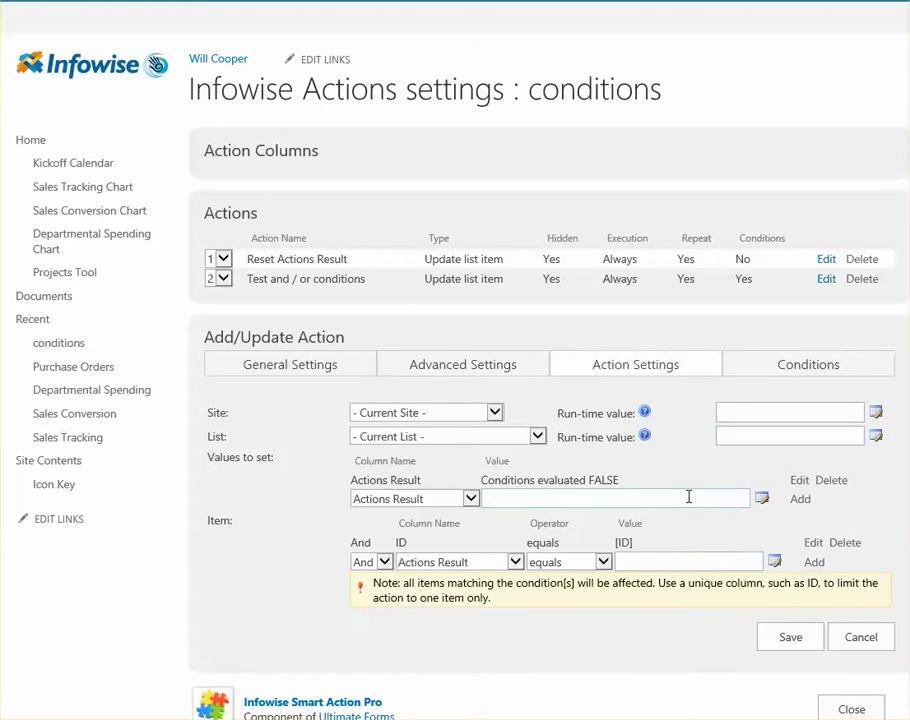
triple_click(527, 482)
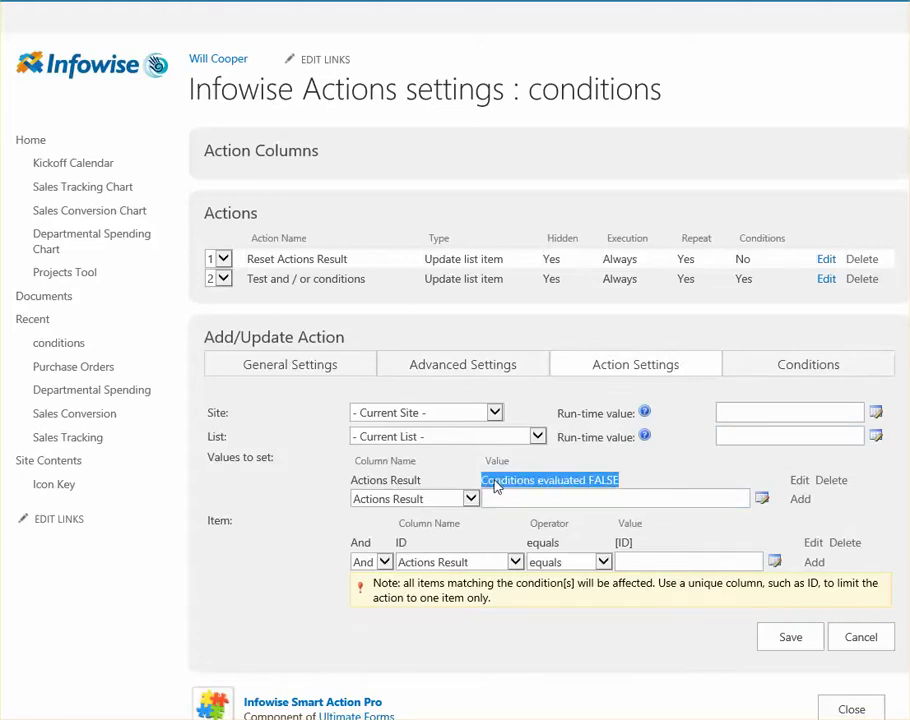
click(665, 493)
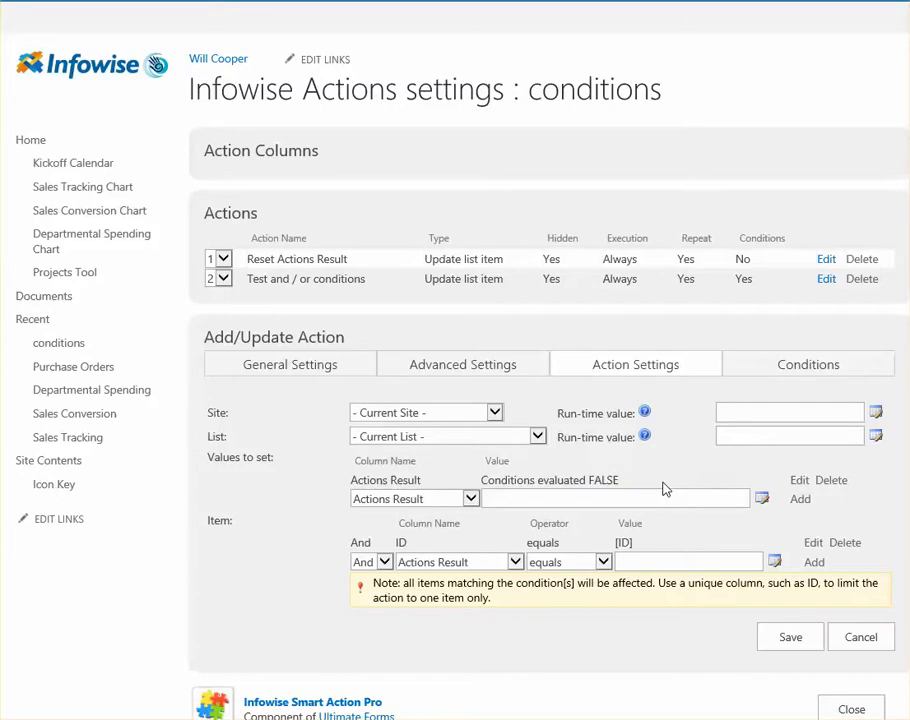
click(785, 372)
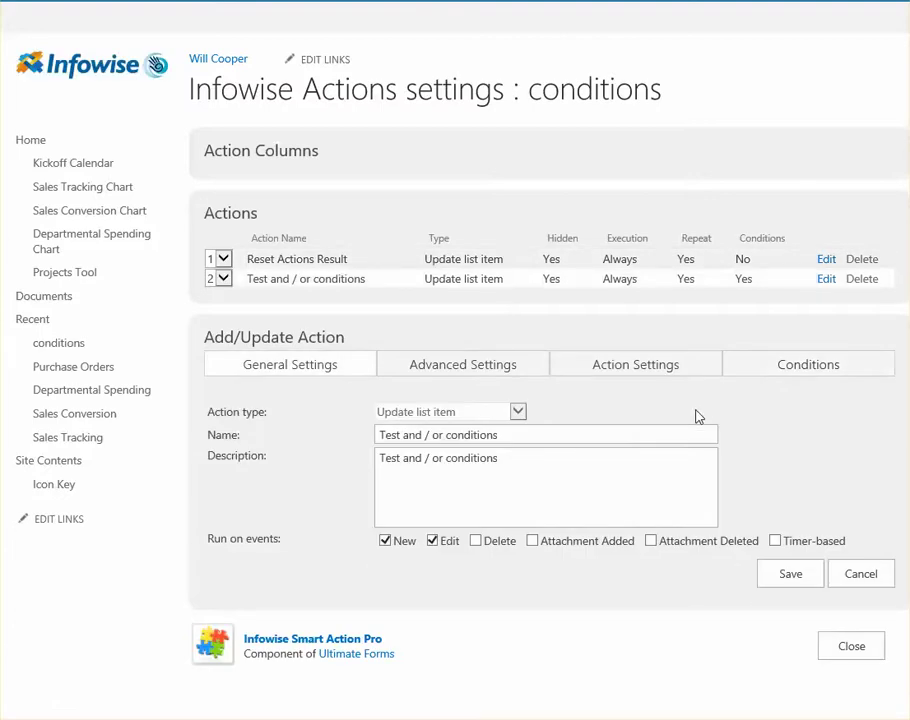
Examine the advanced and action settings of the Test and / or conditions action, including its target column, value and item filter.
click(498, 372)
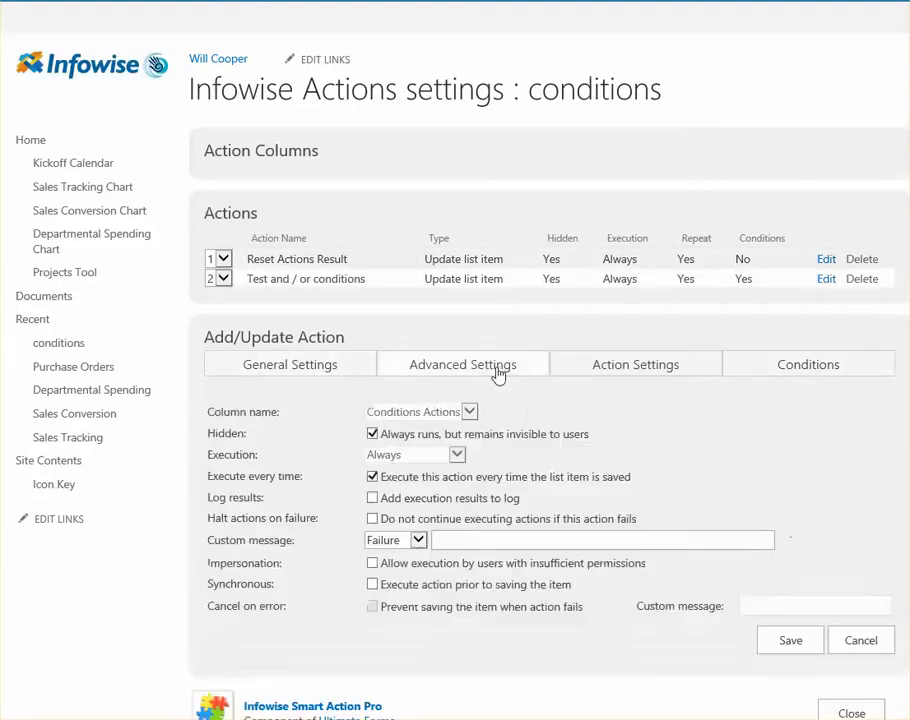
click(613, 374)
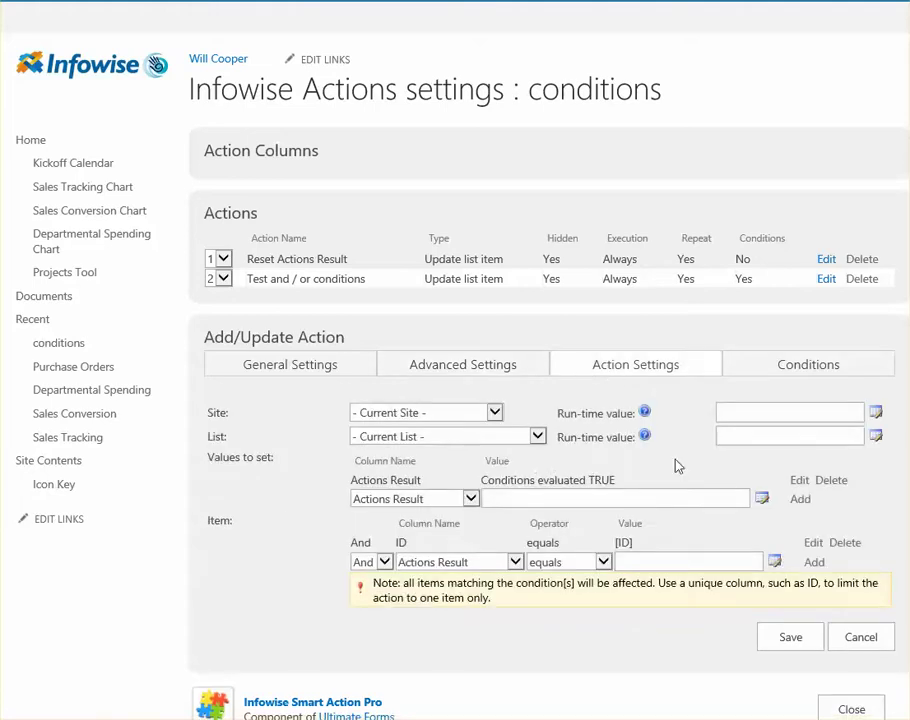
click(789, 365)
click(693, 372)
drag(624, 487, 504, 490)
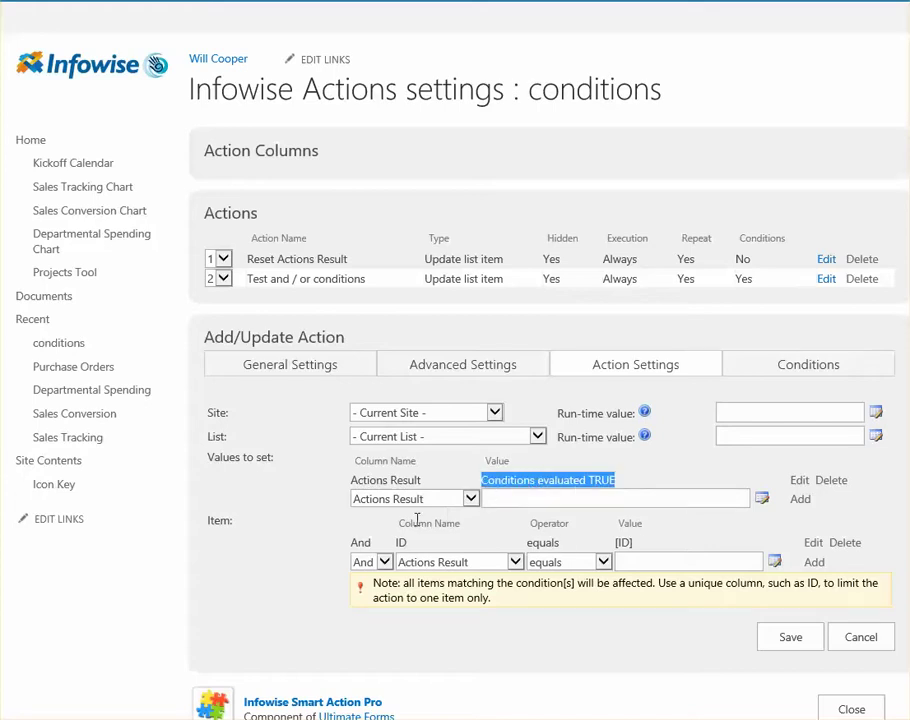
drag(432, 489, 354, 485)
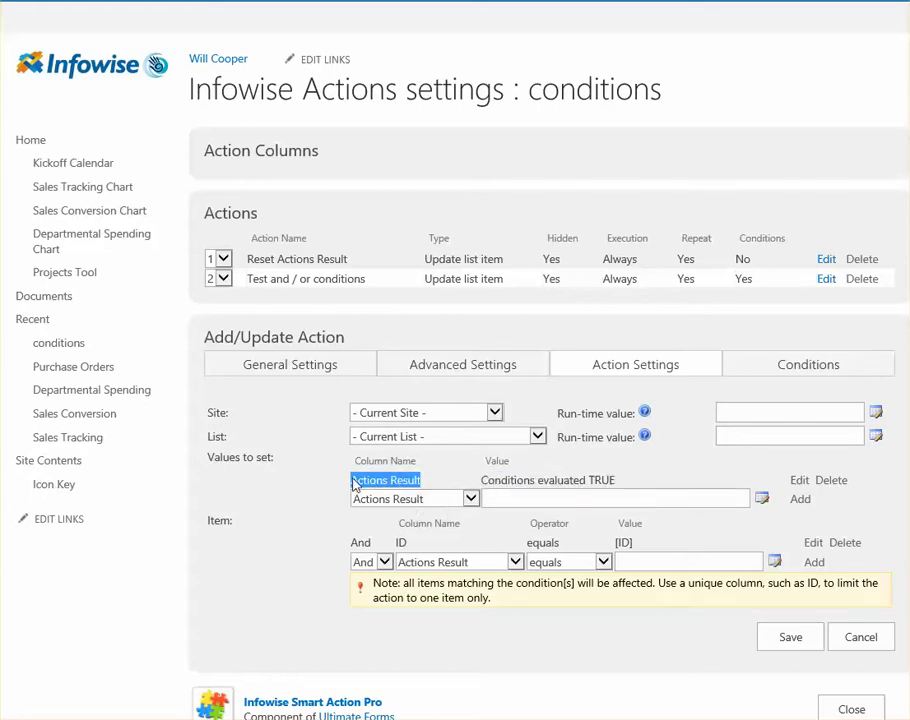
click(300, 554)
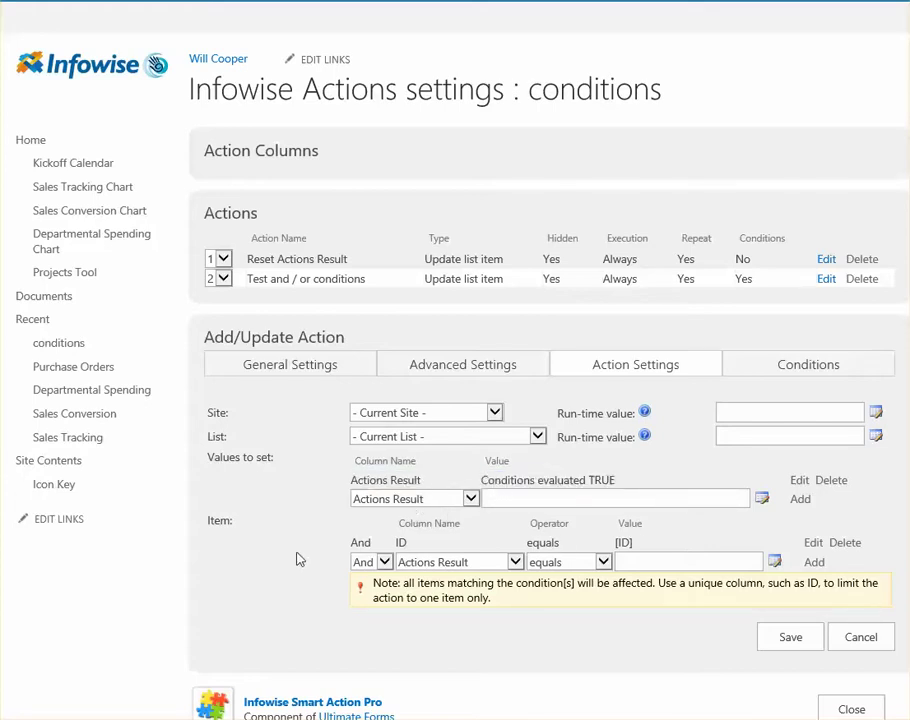
double_click(401, 541)
Delete the conditions on columns Five, Four, Three and Two from the Test and / or conditions action.
click(794, 366)
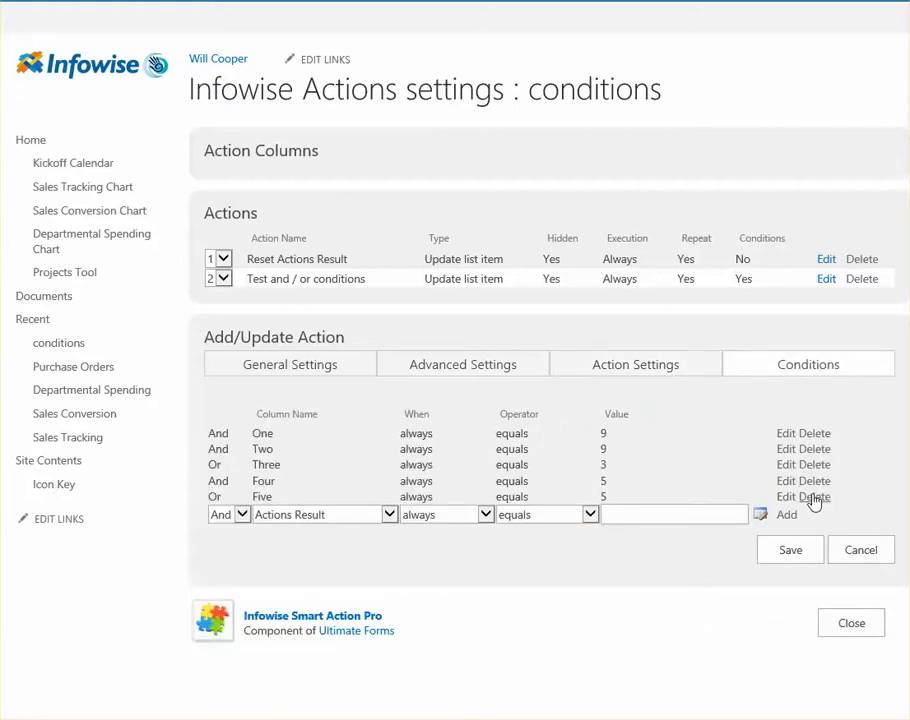
click(812, 497)
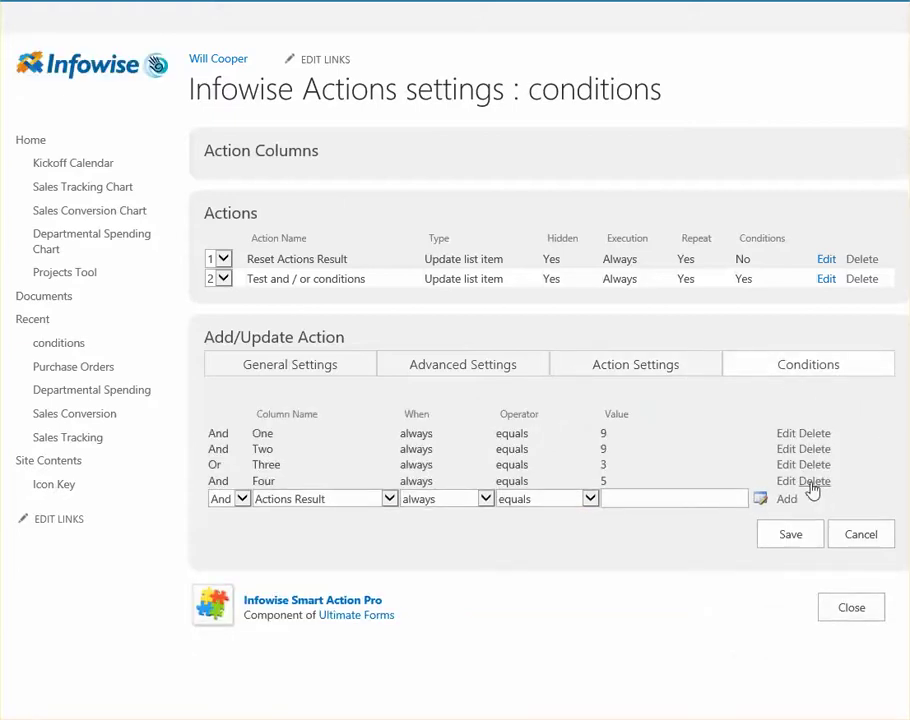
click(812, 483)
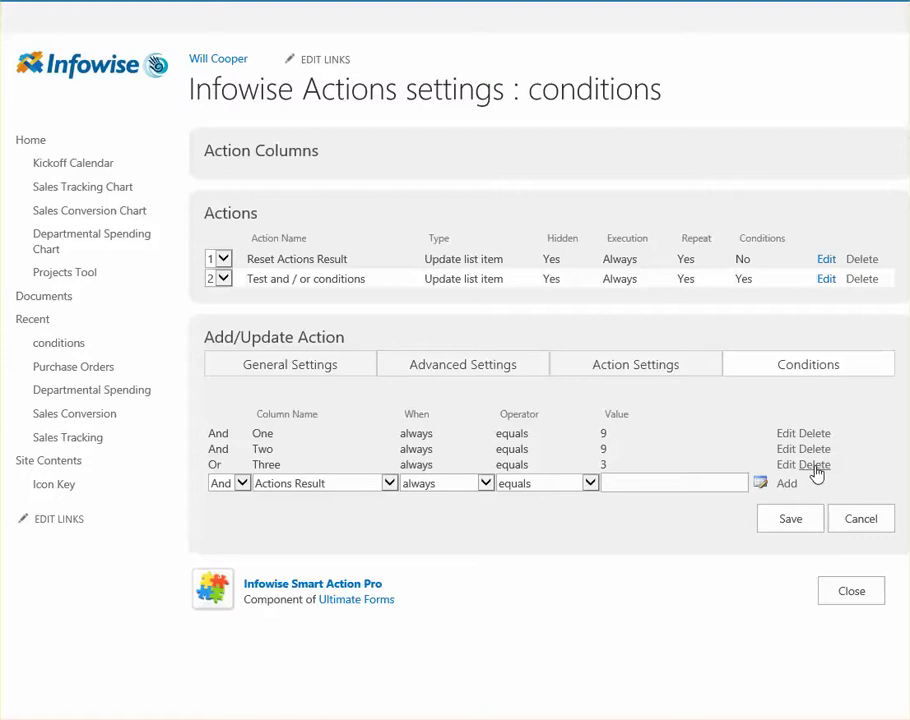
click(815, 467)
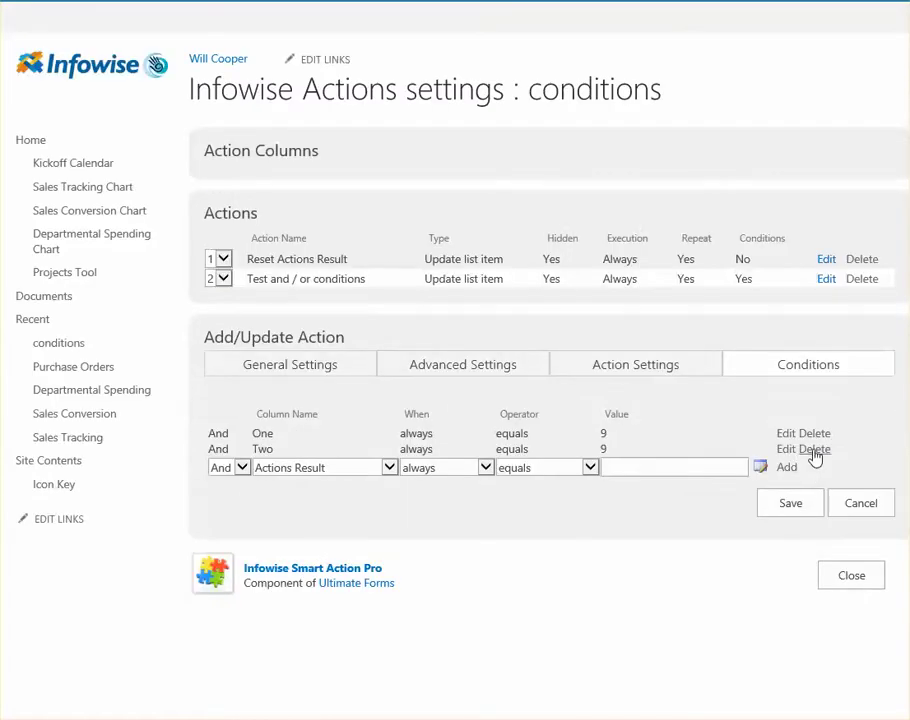
click(815, 451)
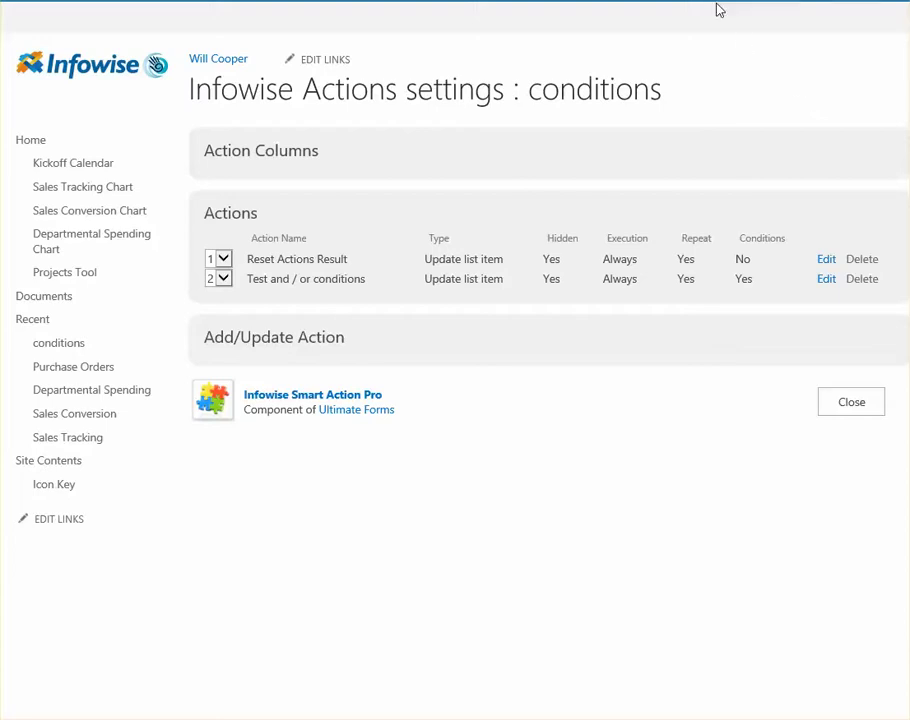
Go to the conditions list and resave the Conditions Test item without changes to run its actions.
key(alt+Left)
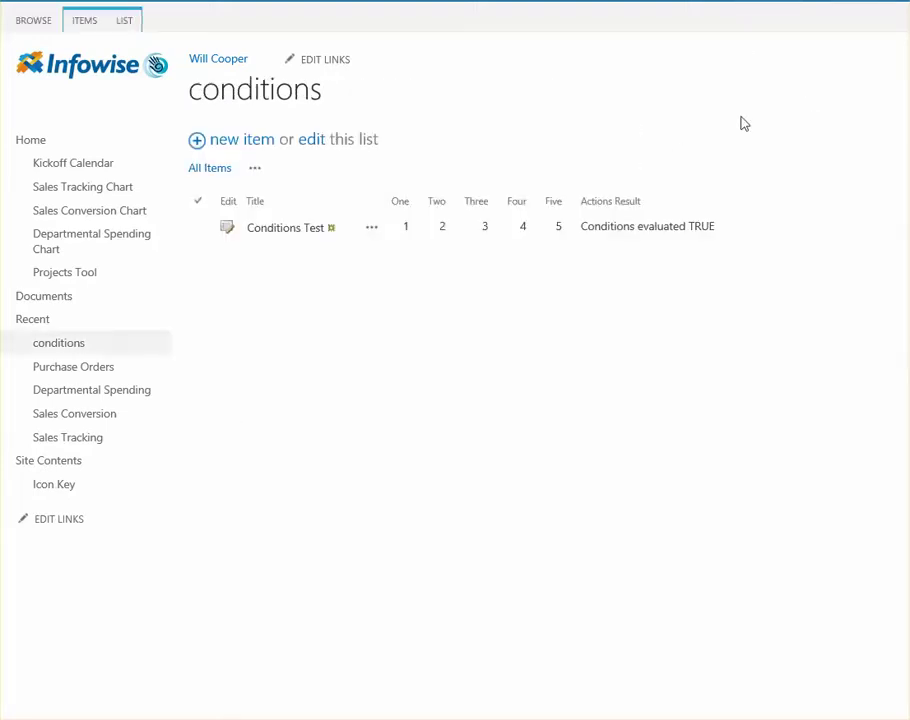
click(228, 229)
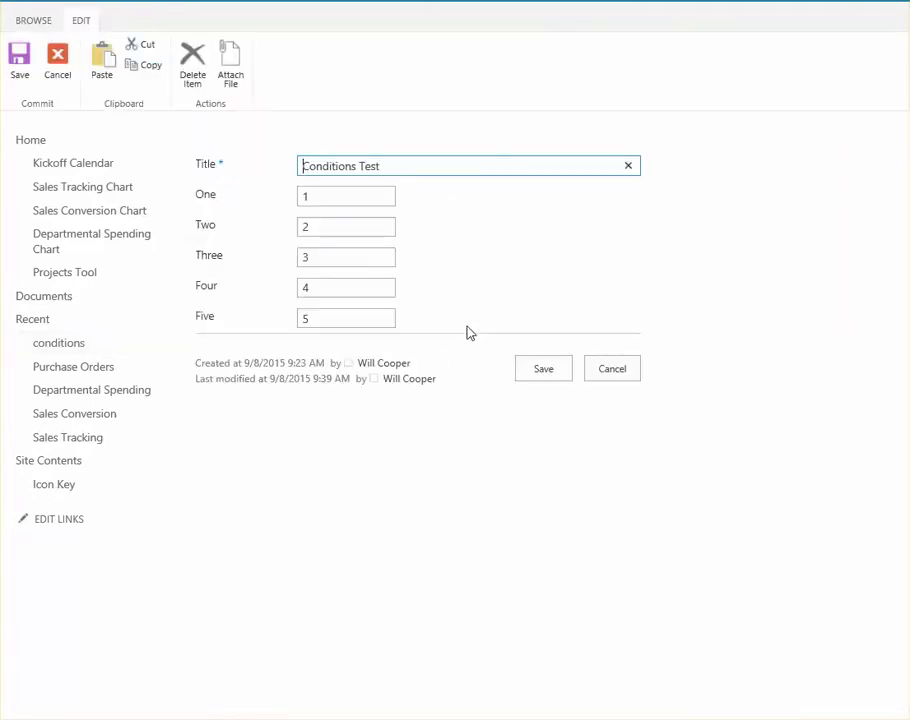
click(543, 368)
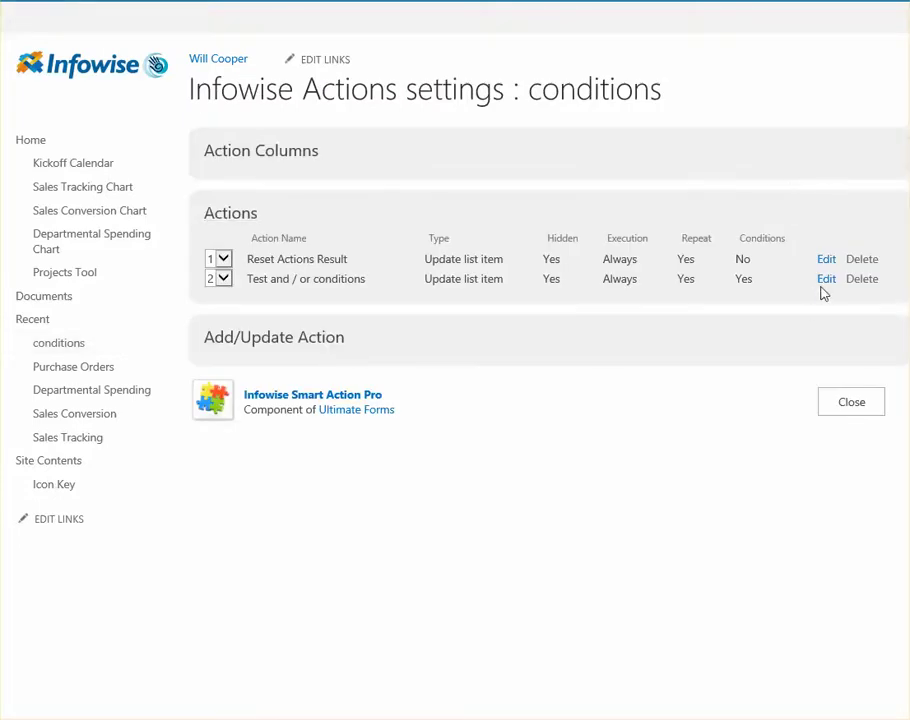
Set the One condition of the Test and / or conditions action to equal 1, save it, and resave the Conditions Test item.
click(827, 282)
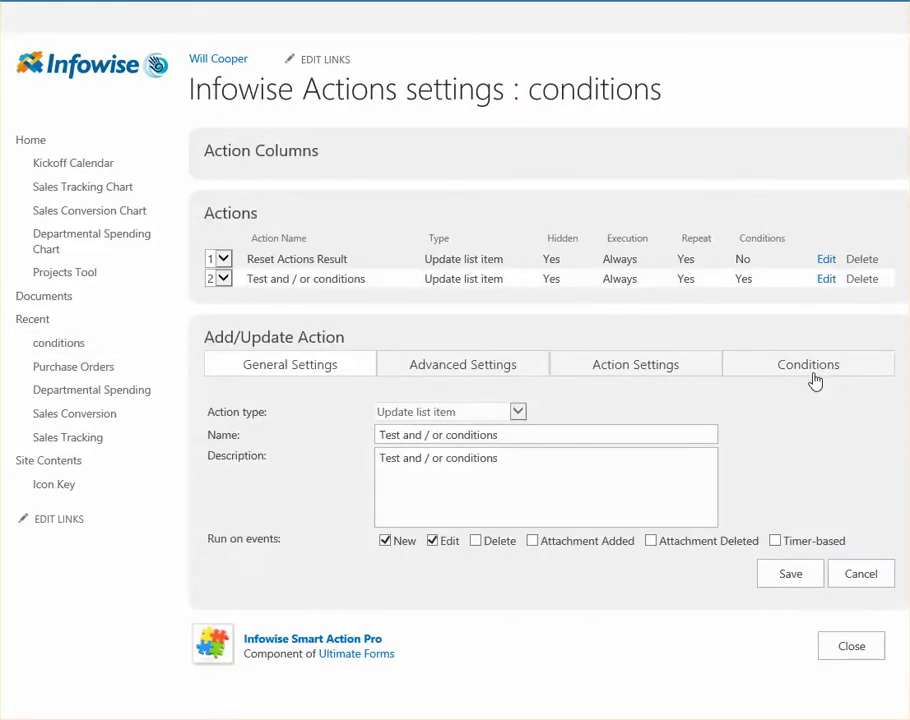
click(808, 369)
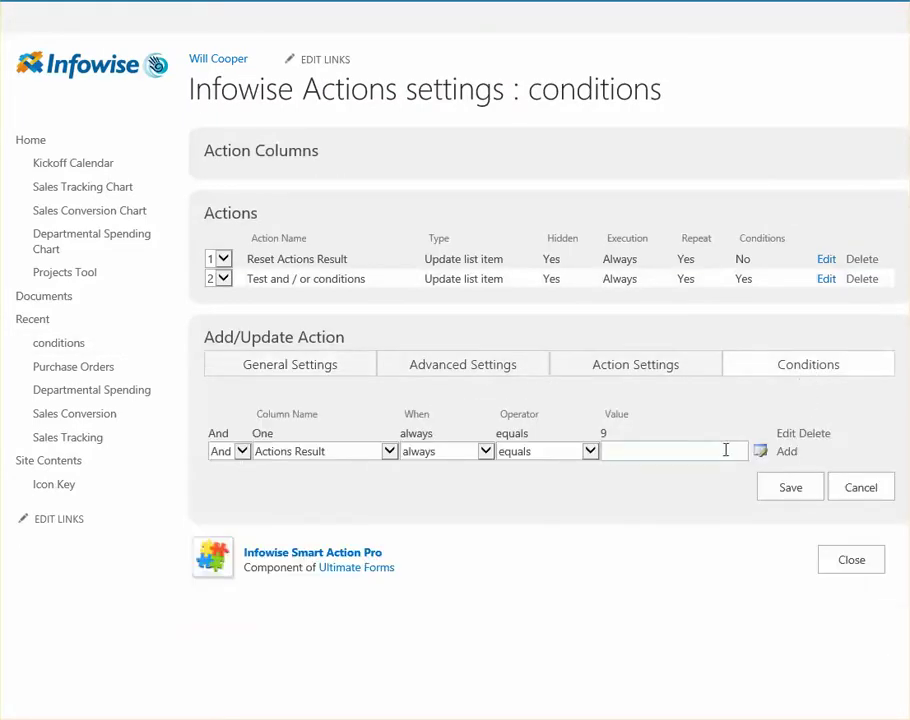
click(786, 434)
click(622, 434)
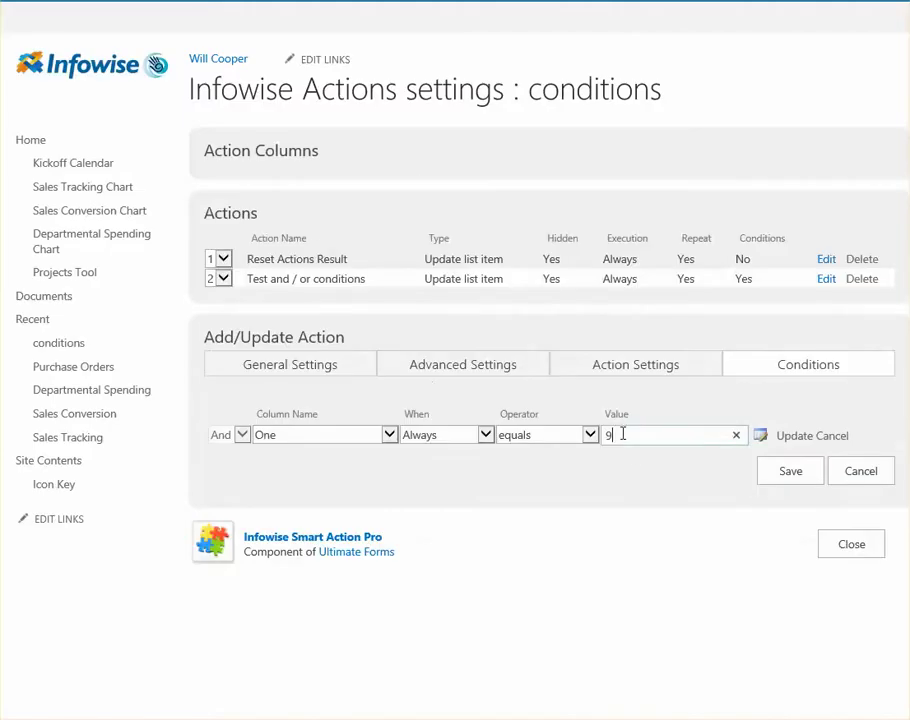
double_click(622, 434)
text(1)
click(800, 437)
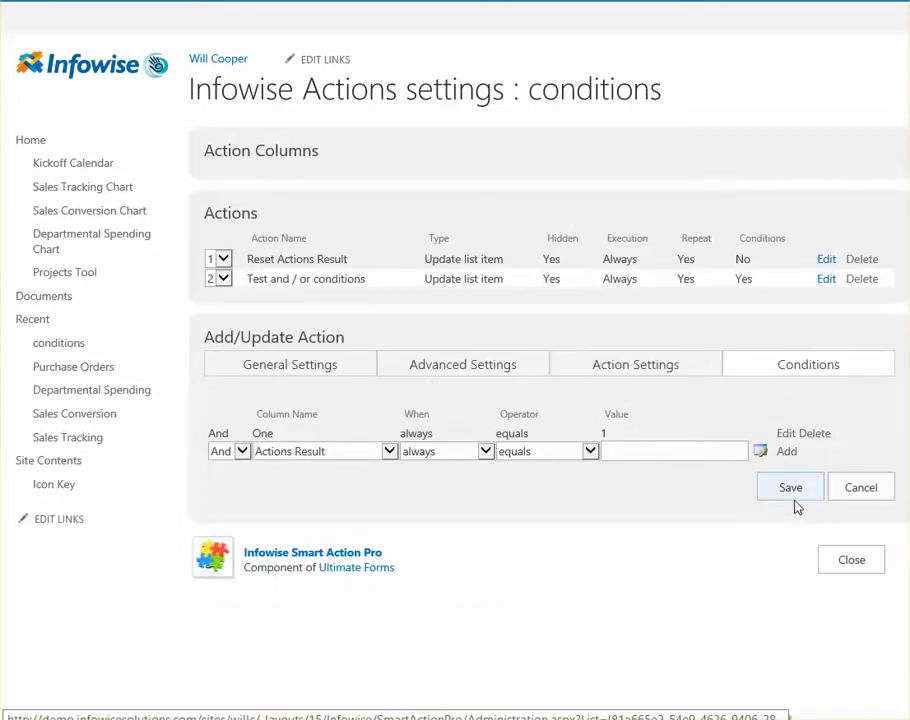
click(795, 500)
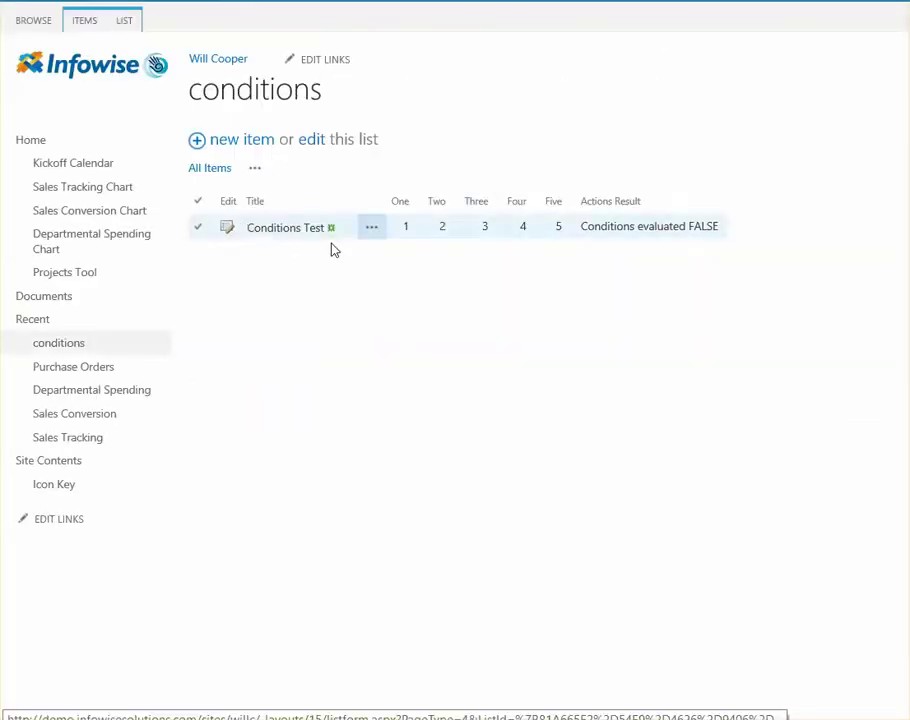
double_click(528, 238)
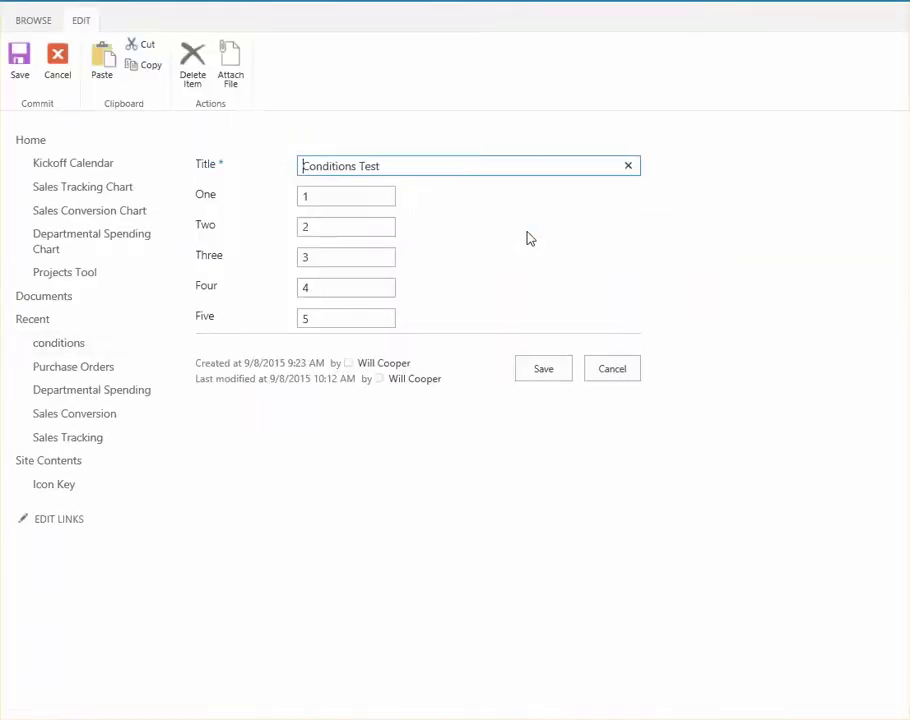
click(550, 379)
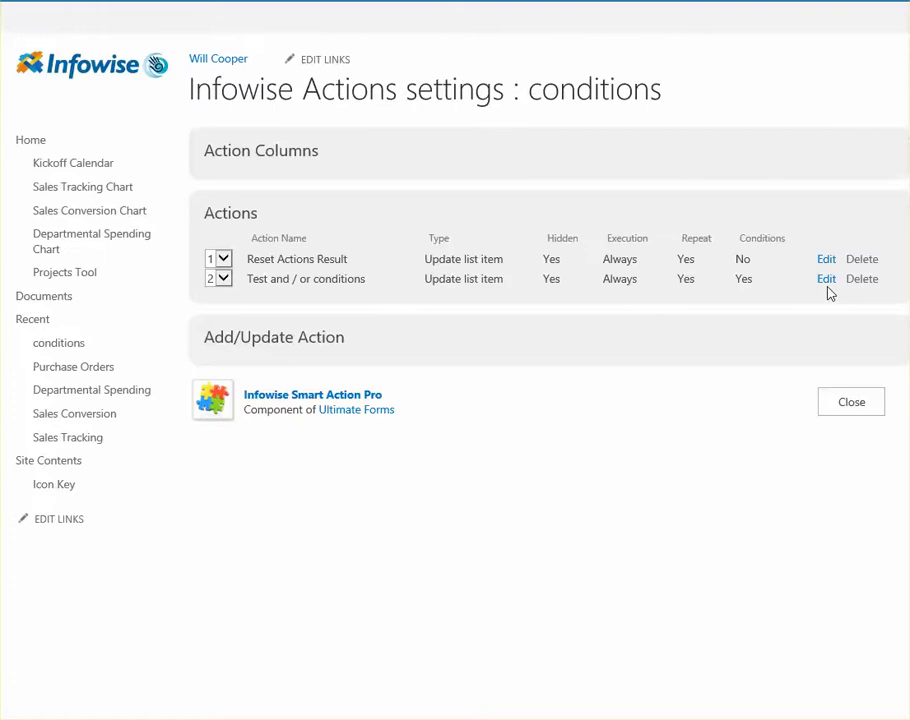
Add an And condition that column Two equals 2 to the Test and / or conditions action, and resave the Conditions Test item.
click(826, 279)
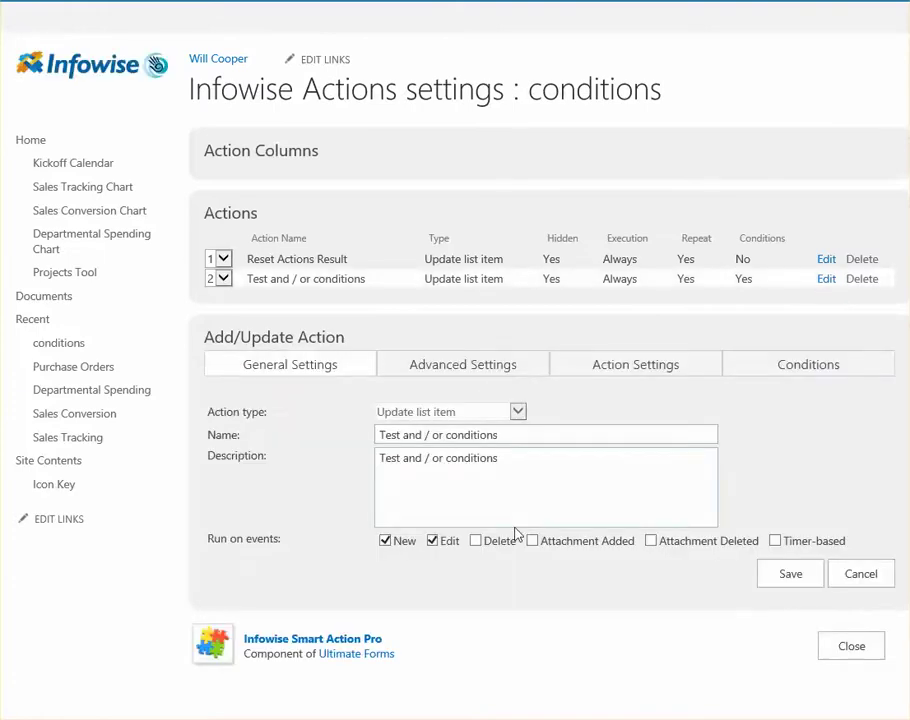
click(782, 365)
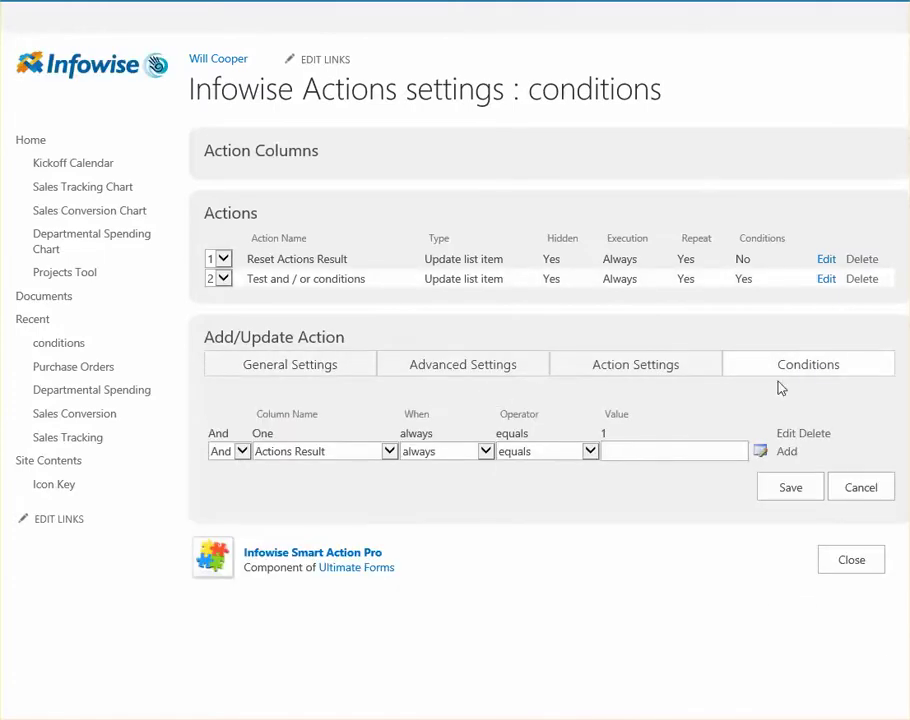
drag(222, 437, 207, 433)
click(234, 414)
click(389, 452)
click(388, 455)
click(388, 457)
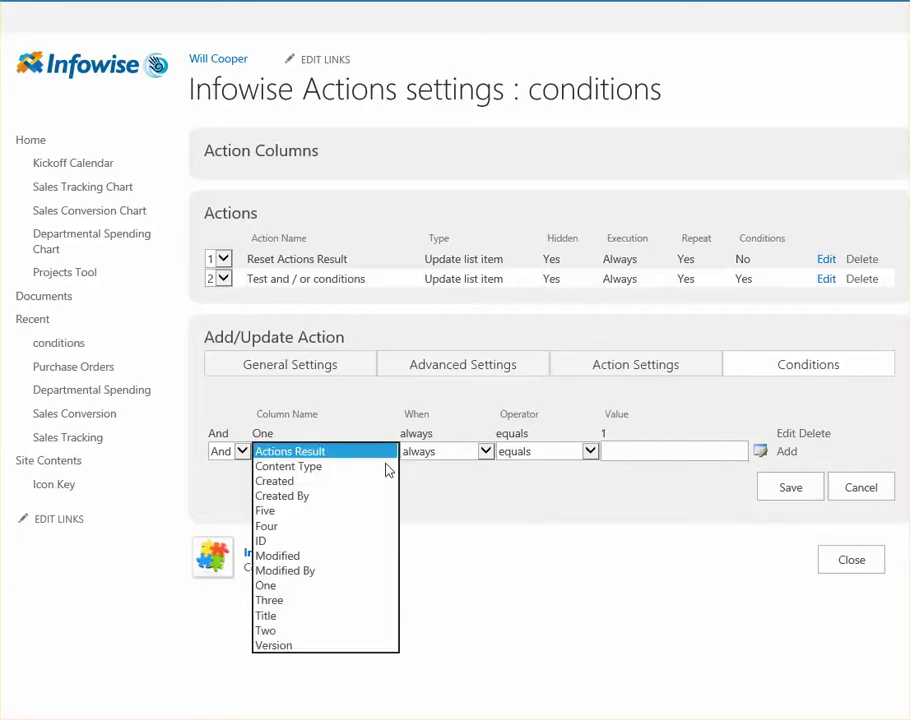
click(367, 631)
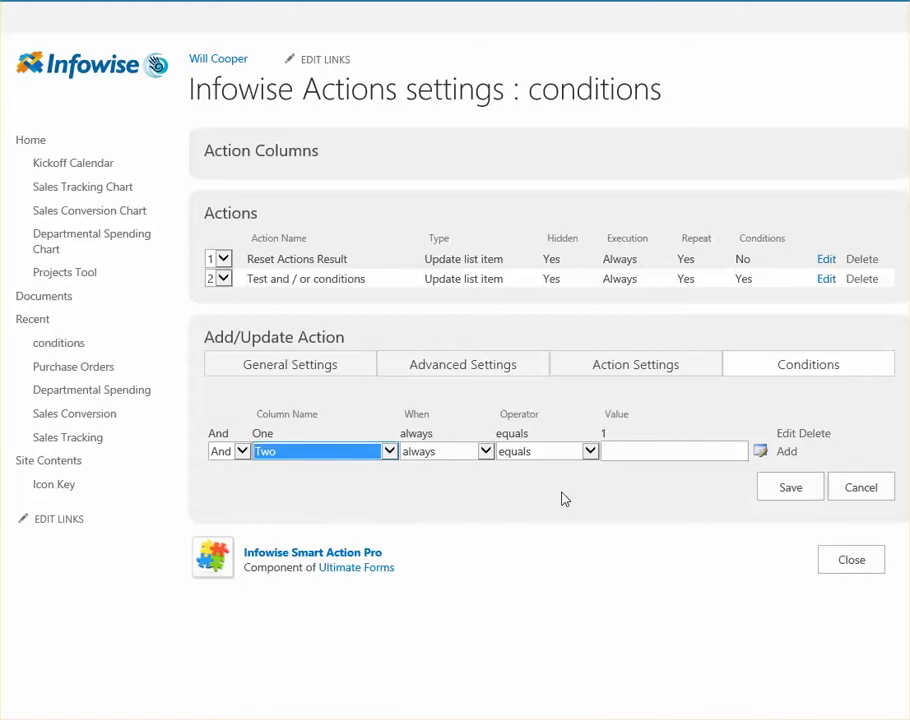
click(628, 447)
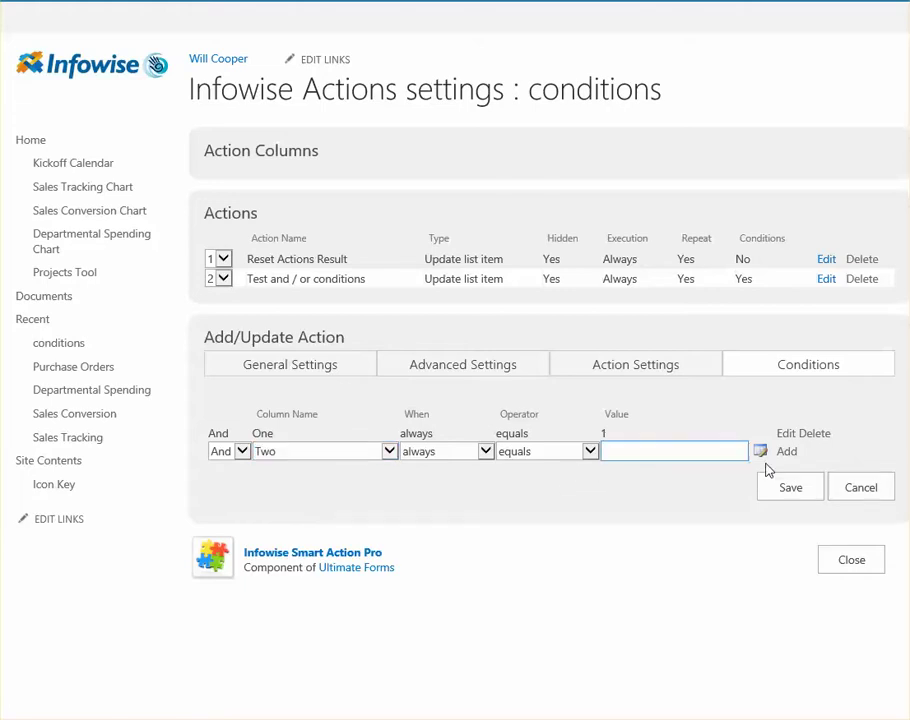
text(2)
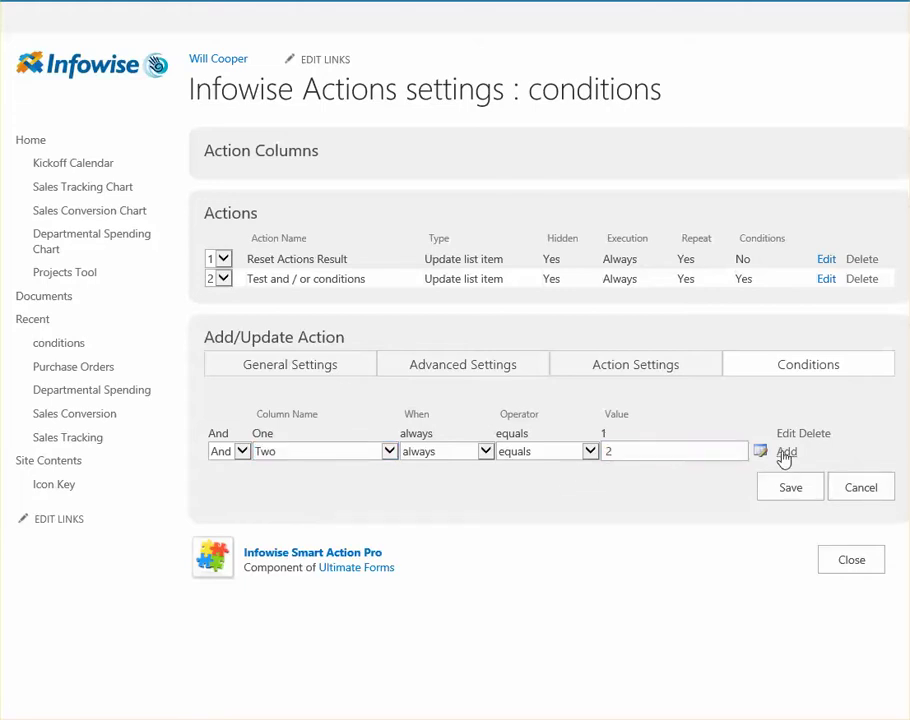
click(785, 452)
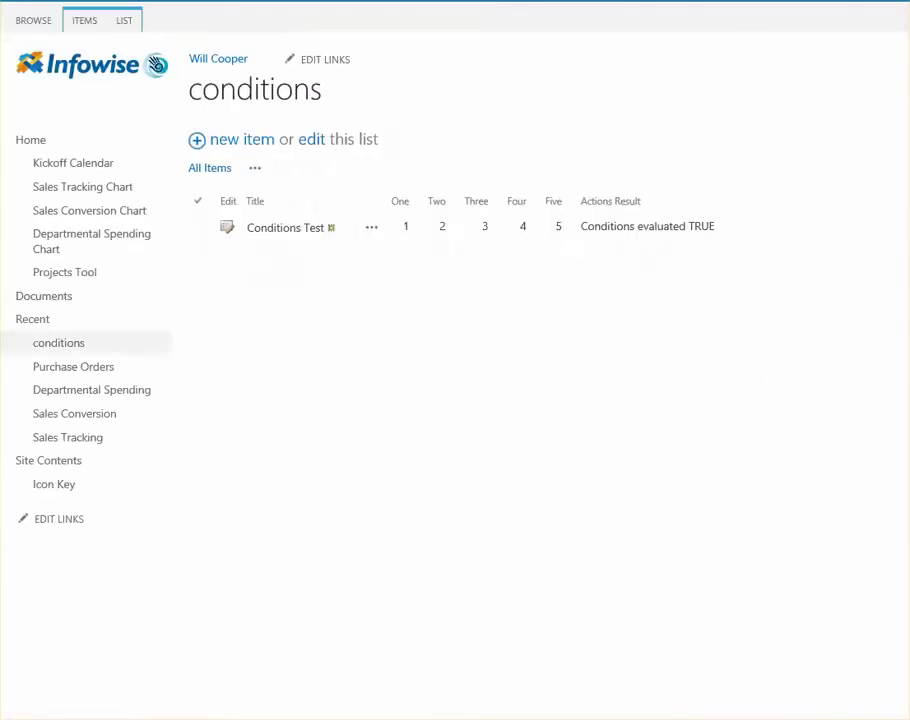
click(229, 230)
click(544, 369)
Set the Two condition of the Test and / or conditions action to equal 3 and save the action.
click(825, 280)
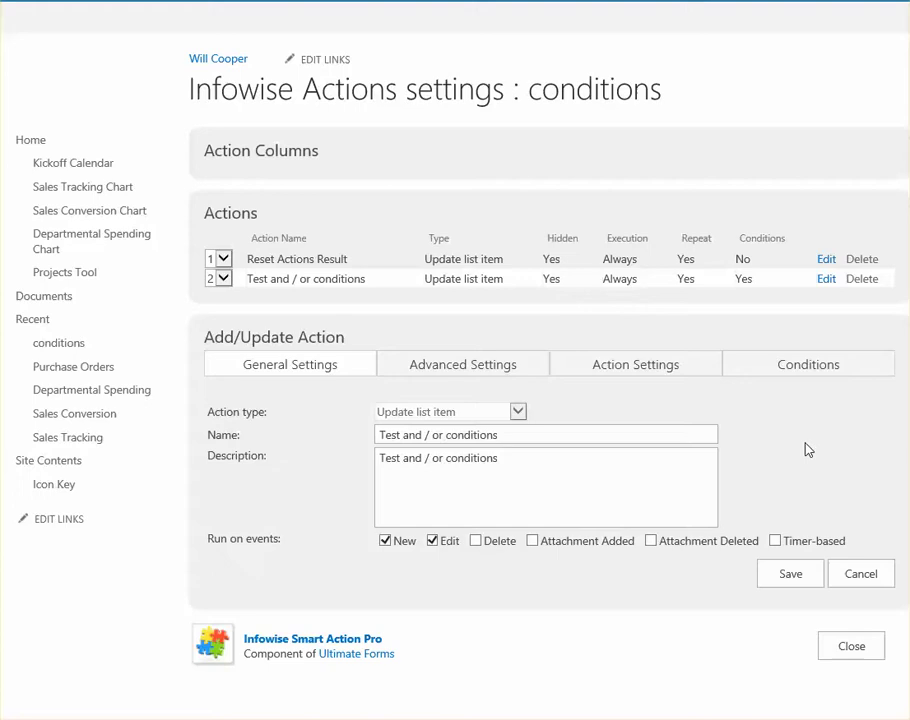
click(791, 366)
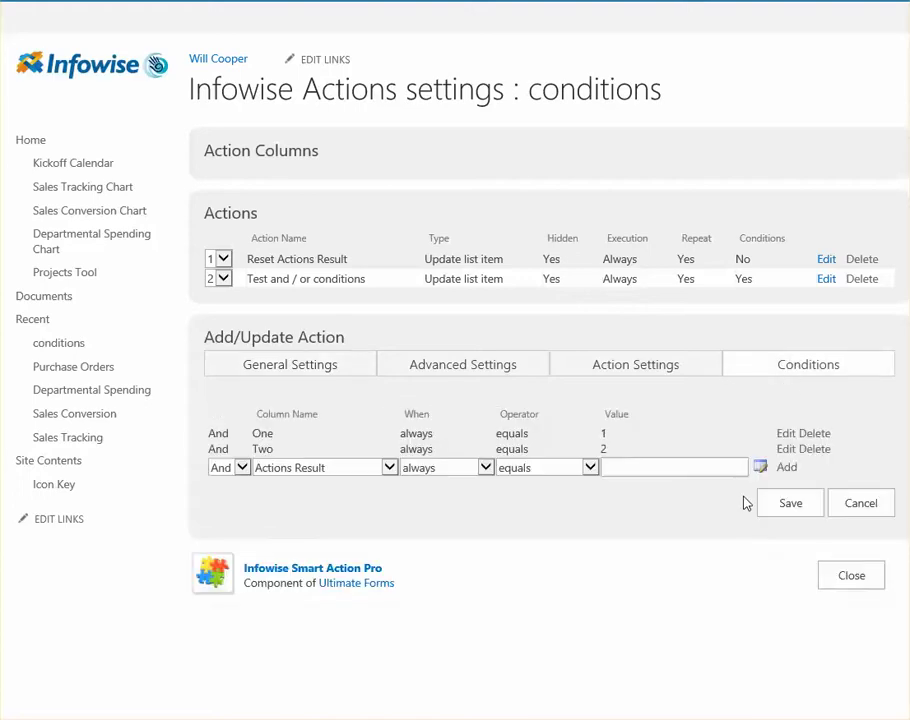
click(787, 450)
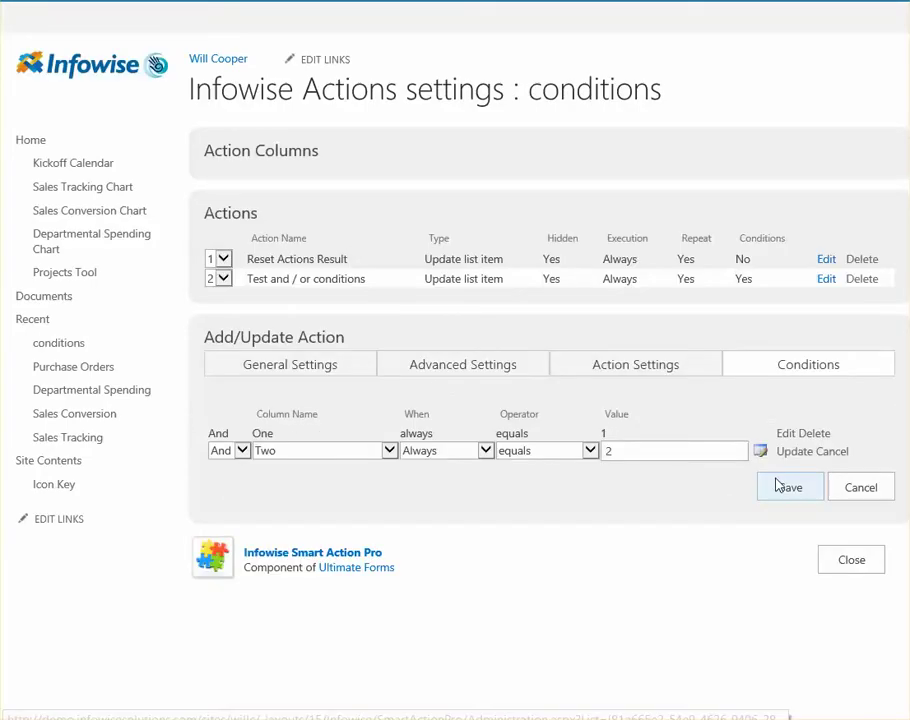
double_click(608, 451)
text(3)
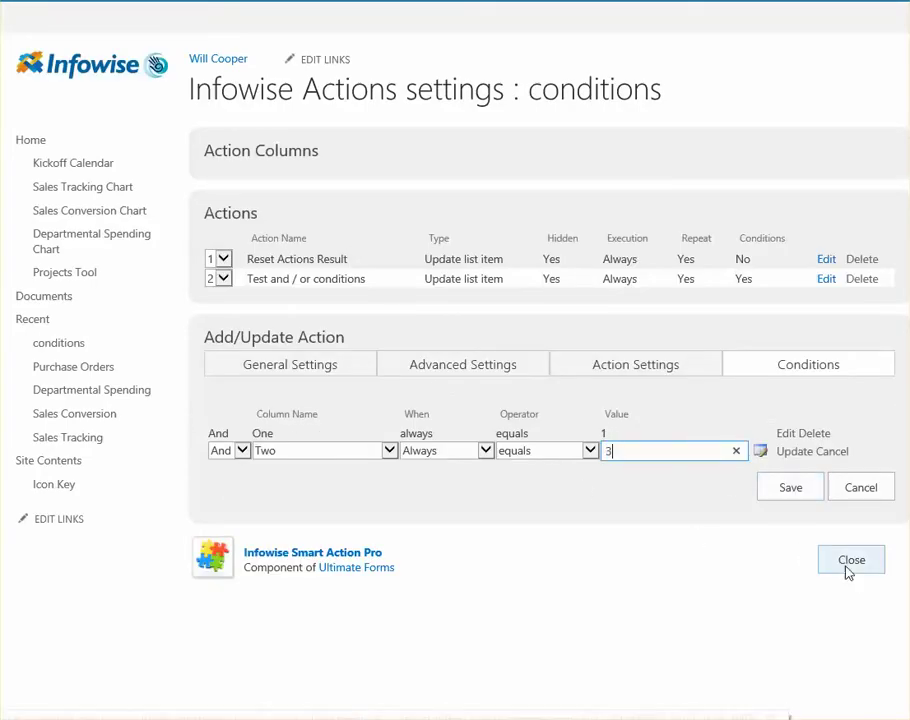
click(792, 454)
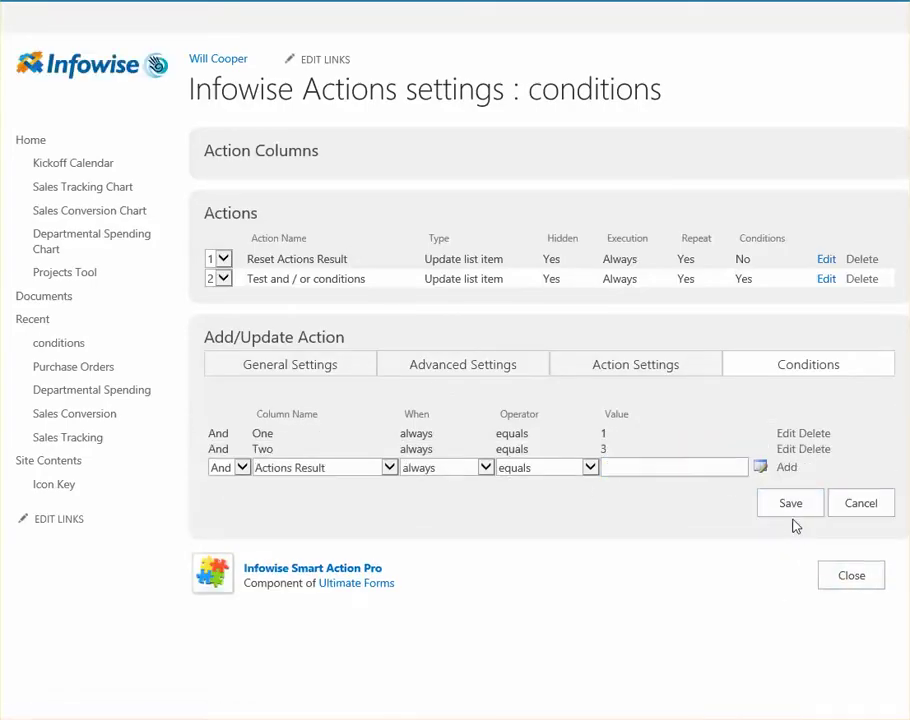
click(800, 490)
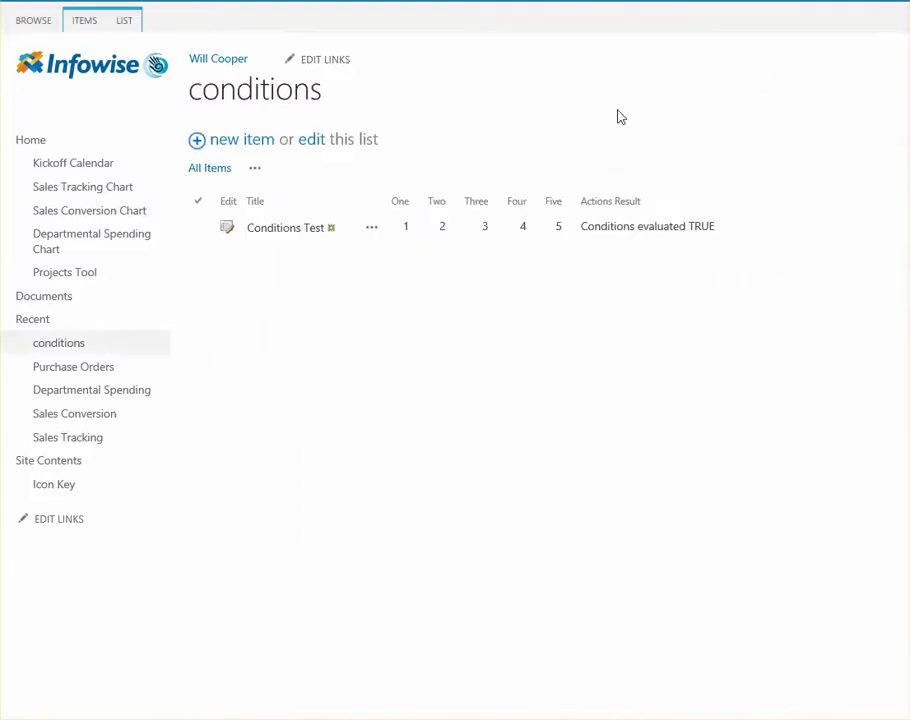
Resave the Conditions Test item without changes and return to the Infowise Actions settings.
click(229, 229)
click(543, 370)
key(alt+Left)
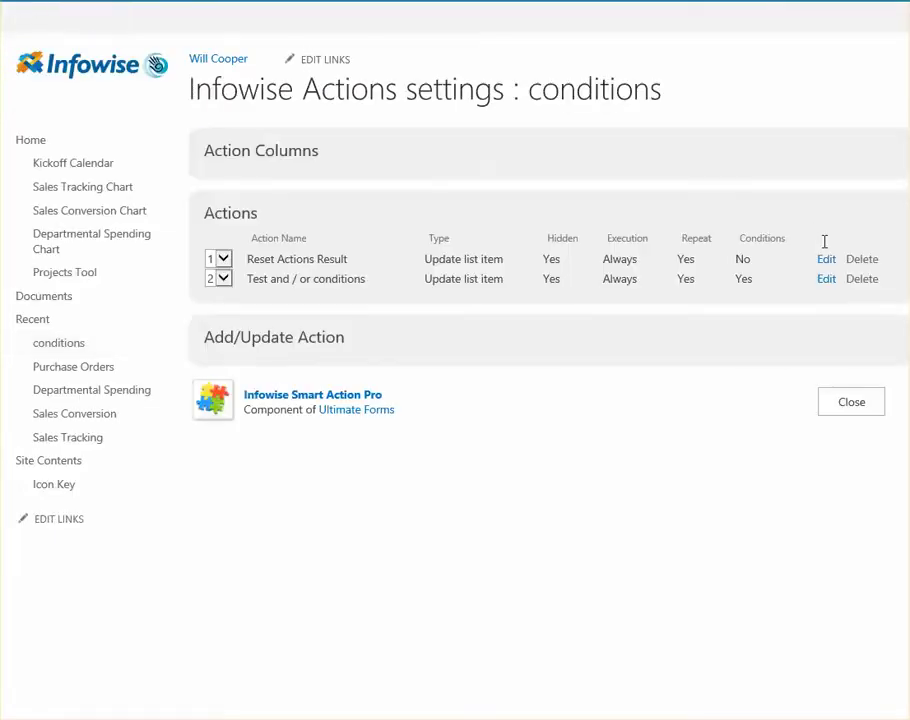
Change the Two condition of the Test and / or conditions action from And to Or, save it, and resave the Conditions Test item.
click(826, 280)
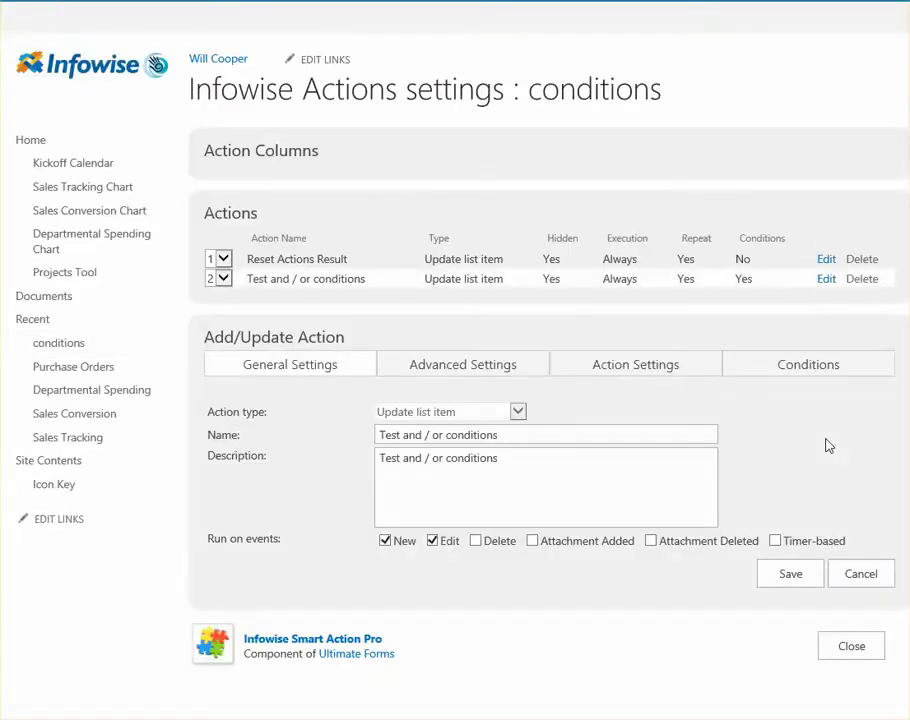
click(803, 370)
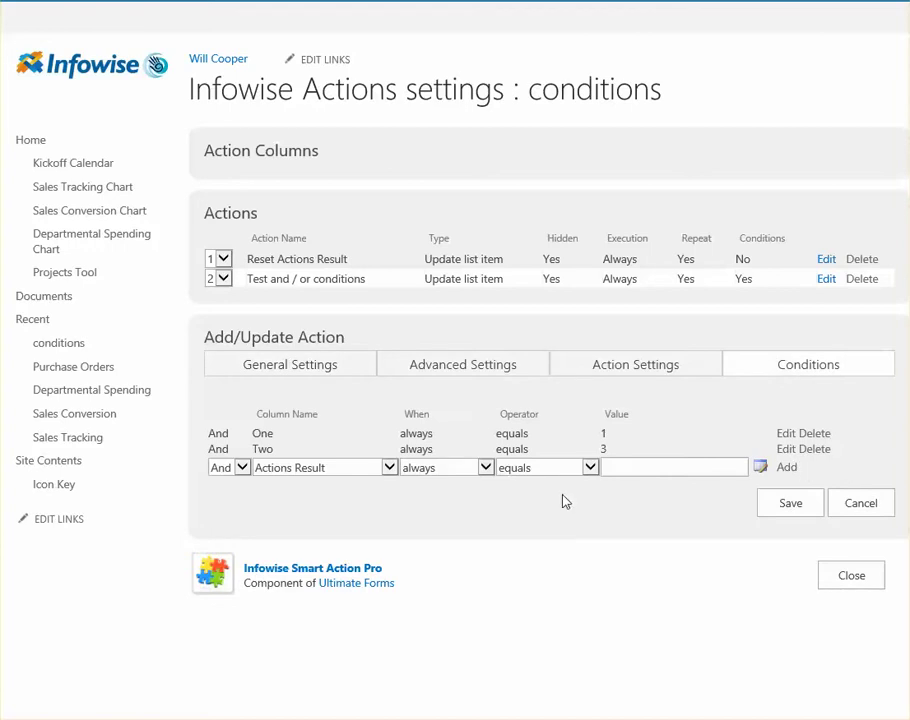
click(785, 450)
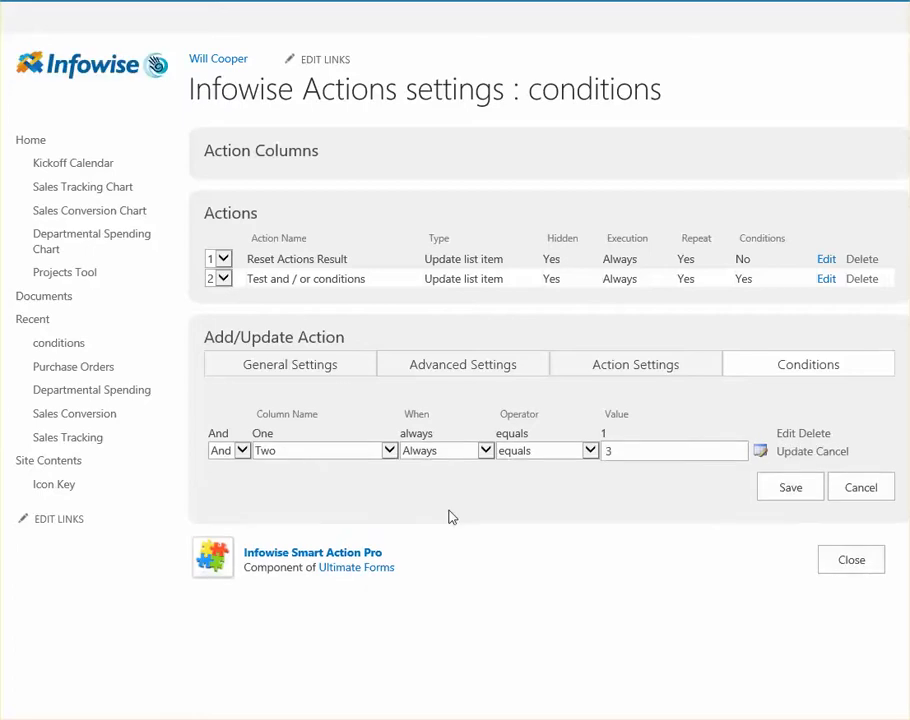
click(244, 451)
click(227, 467)
click(790, 451)
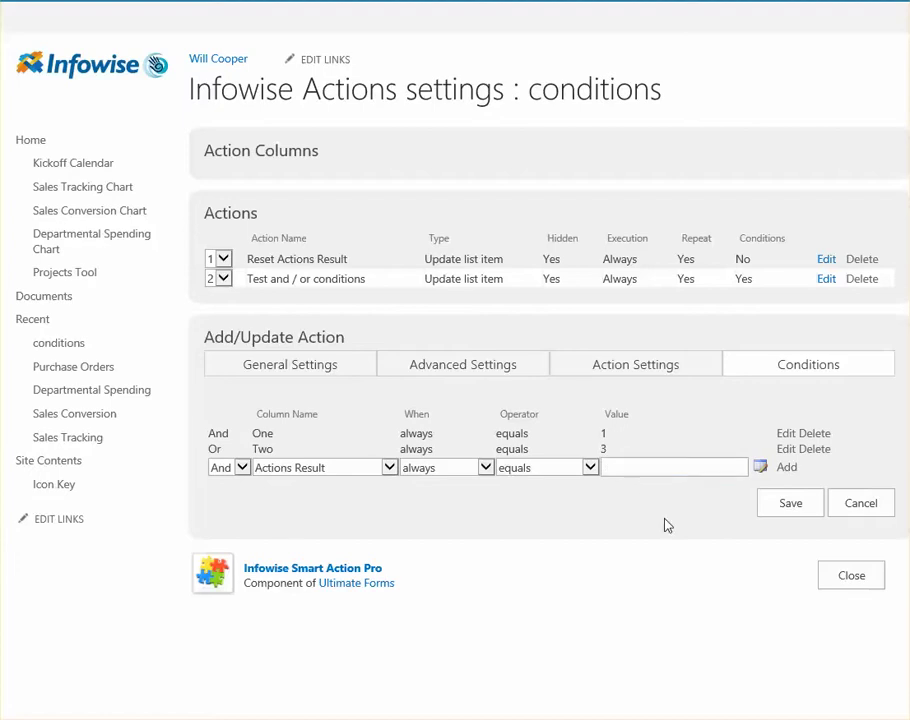
click(785, 516)
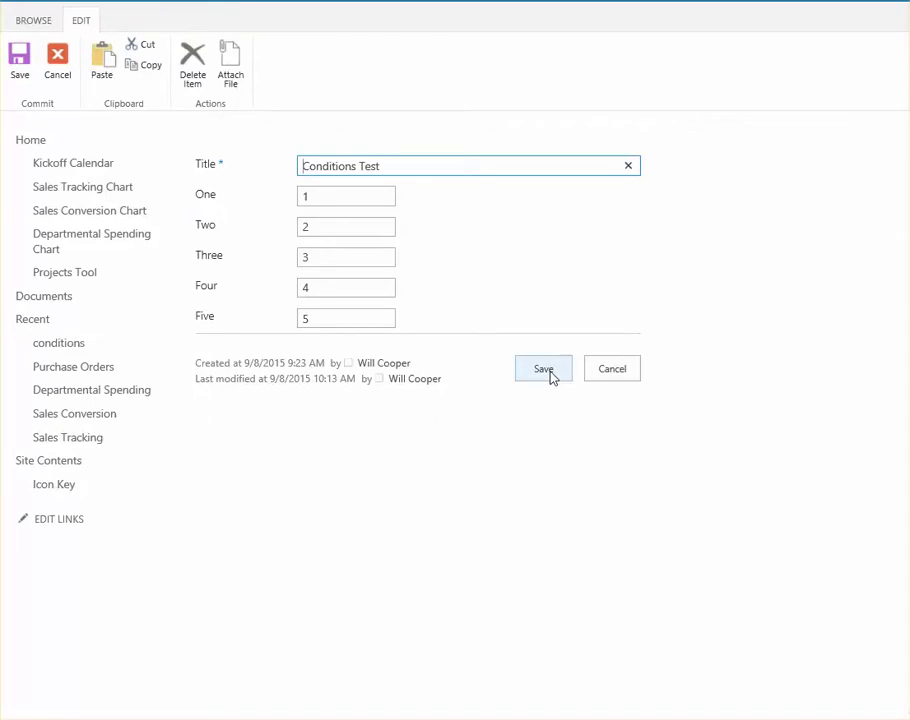
click(550, 373)
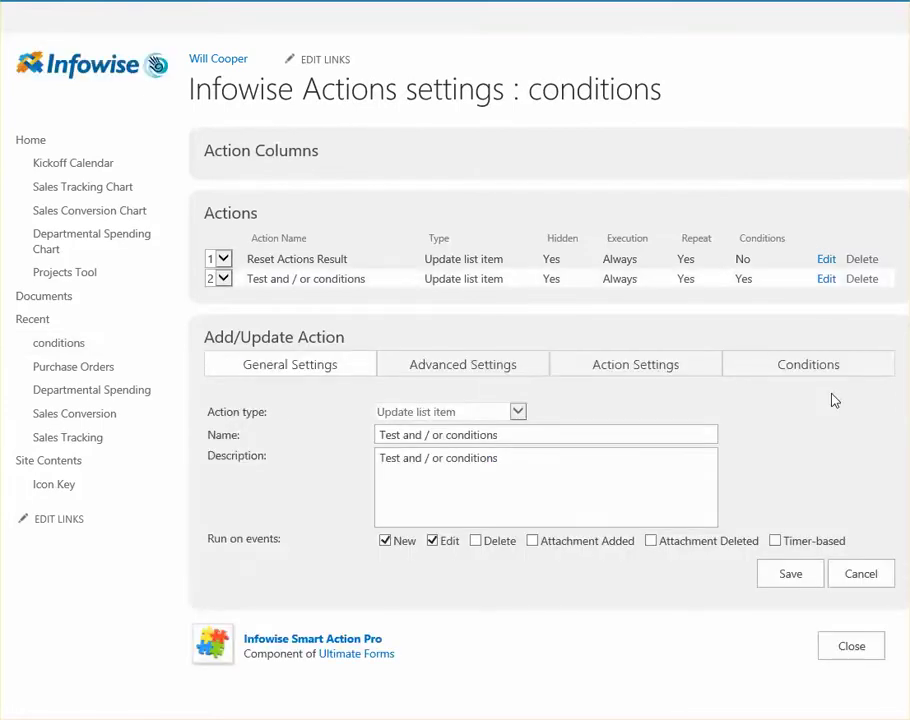
Add an And condition that column Three equals 3 to the Test and / or conditions action.
click(814, 370)
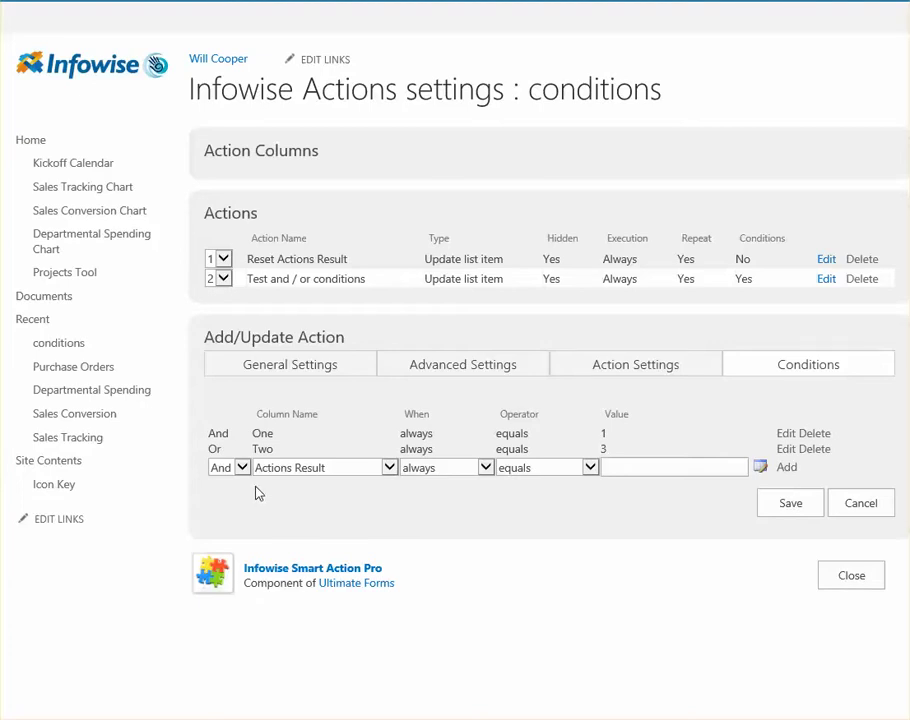
click(389, 468)
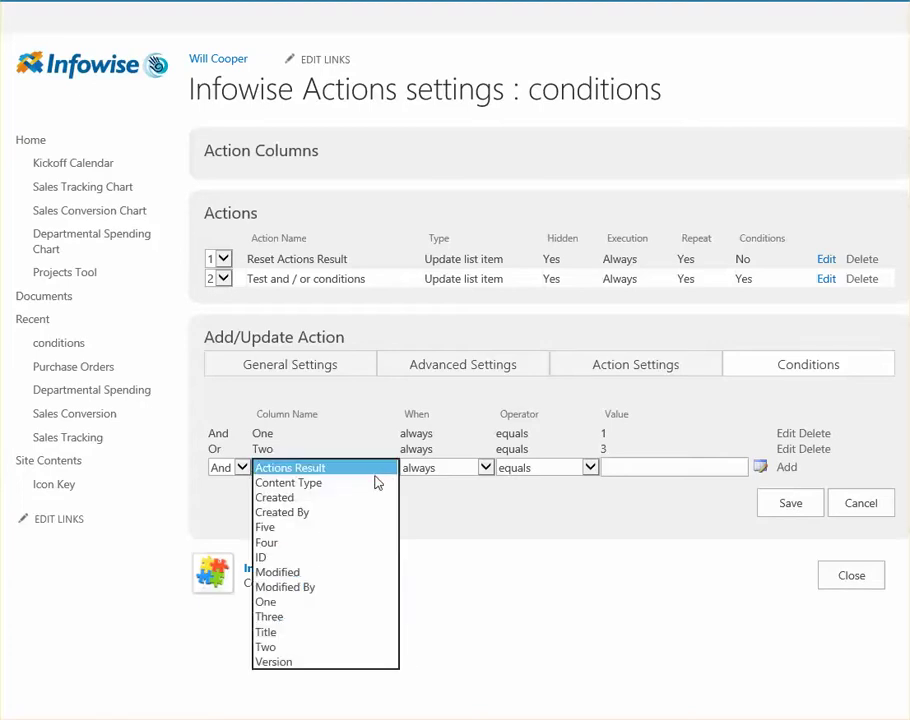
click(366, 622)
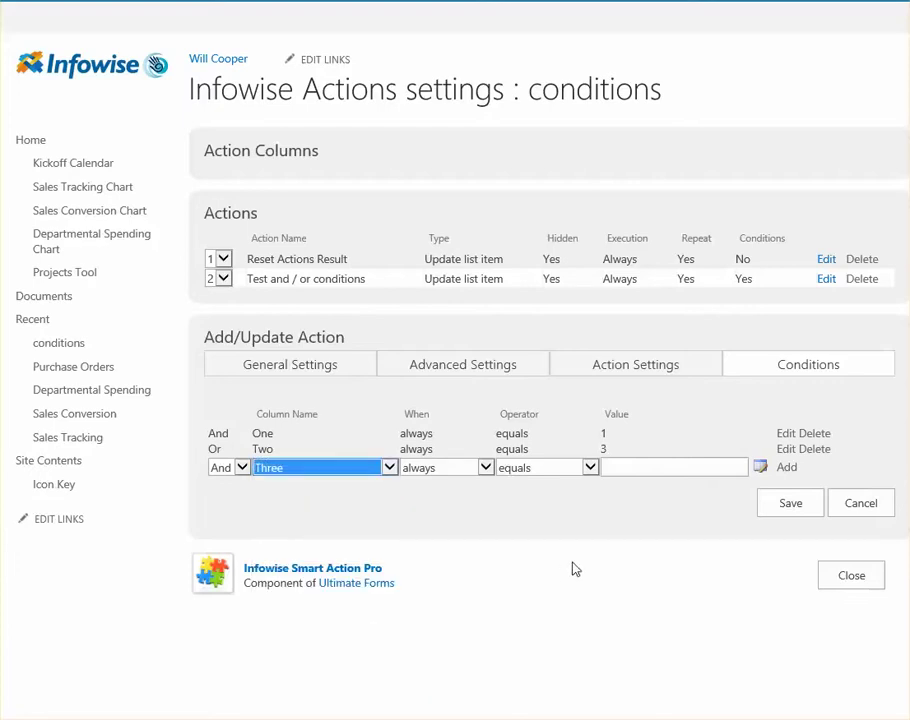
click(640, 470)
text(3)
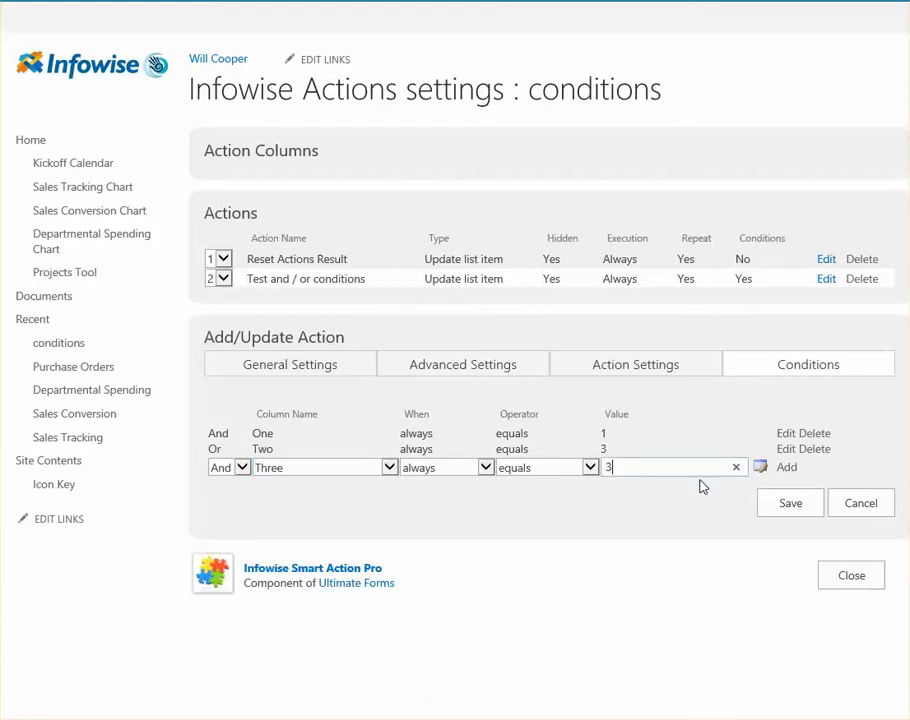
click(787, 468)
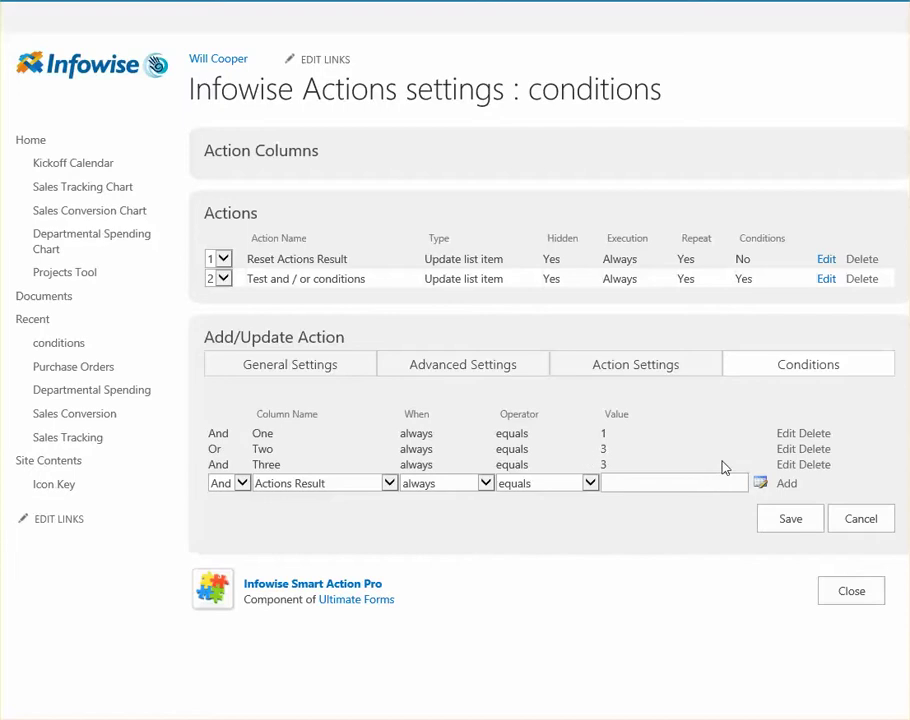
Review the Or condition on column Two alongside the One and Three conditions without changing it.
click(787, 450)
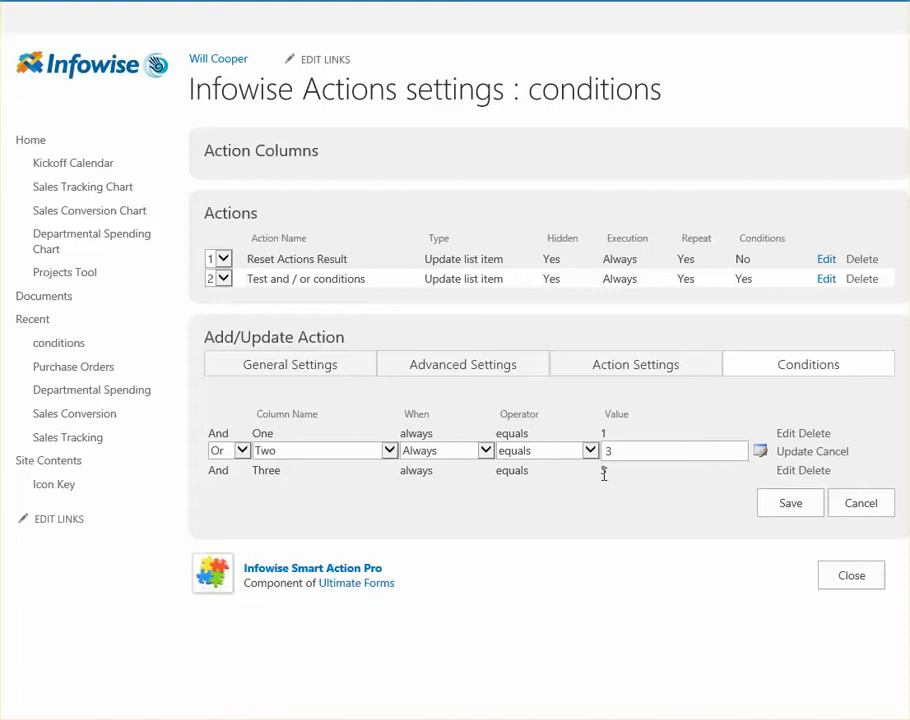
click(789, 452)
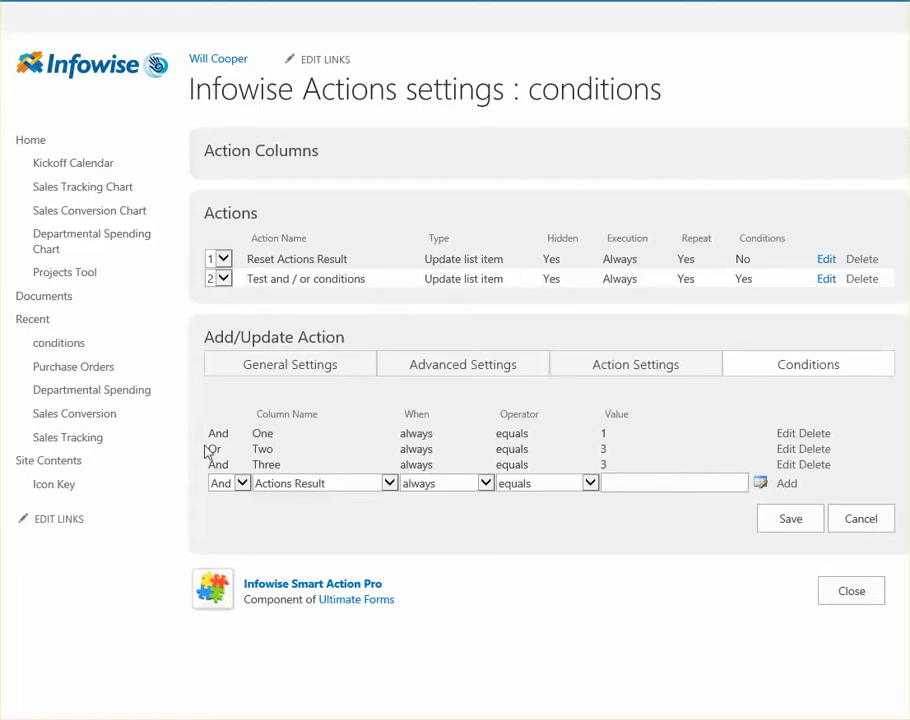
drag(211, 449, 884, 451)
click(861, 490)
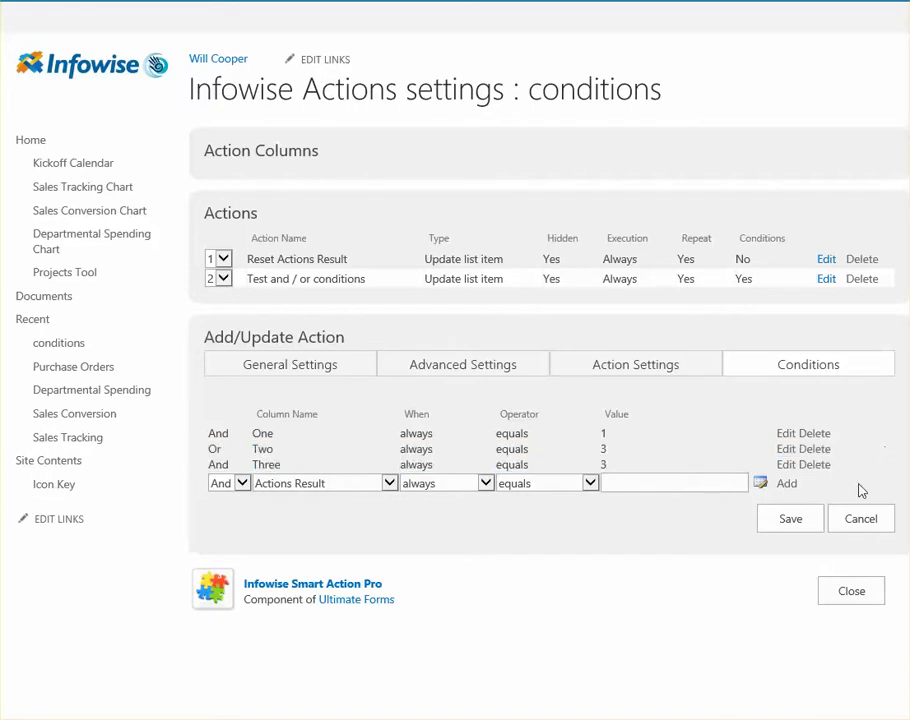
Save the Test and / or conditions action with its three conditions and resave the Conditions Test item.
click(789, 521)
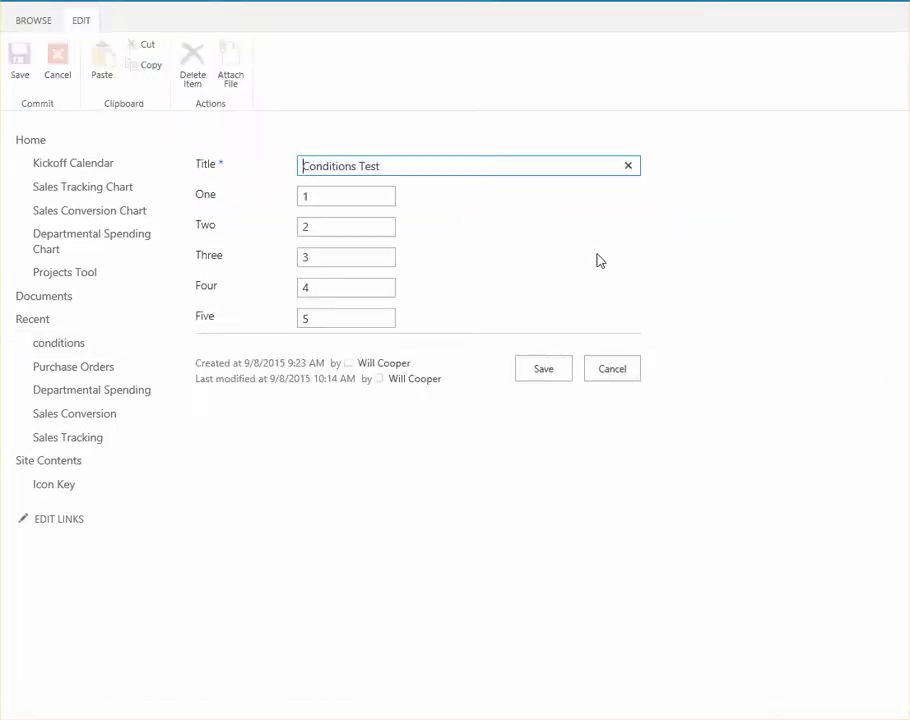
click(552, 370)
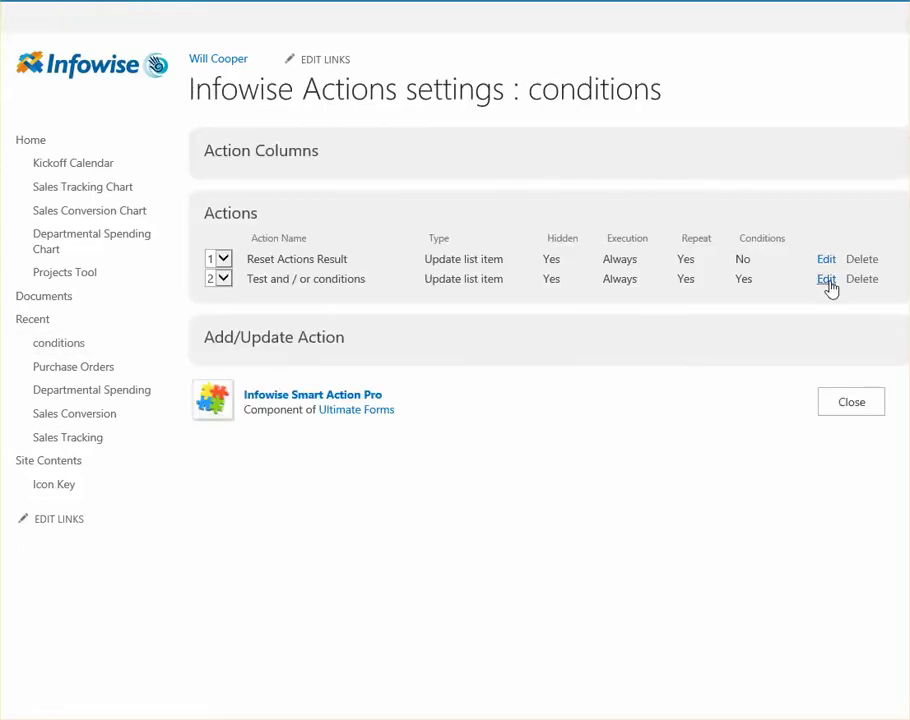
Add an Or condition that column Four equals 4 to the Test and / or conditions action.
click(826, 279)
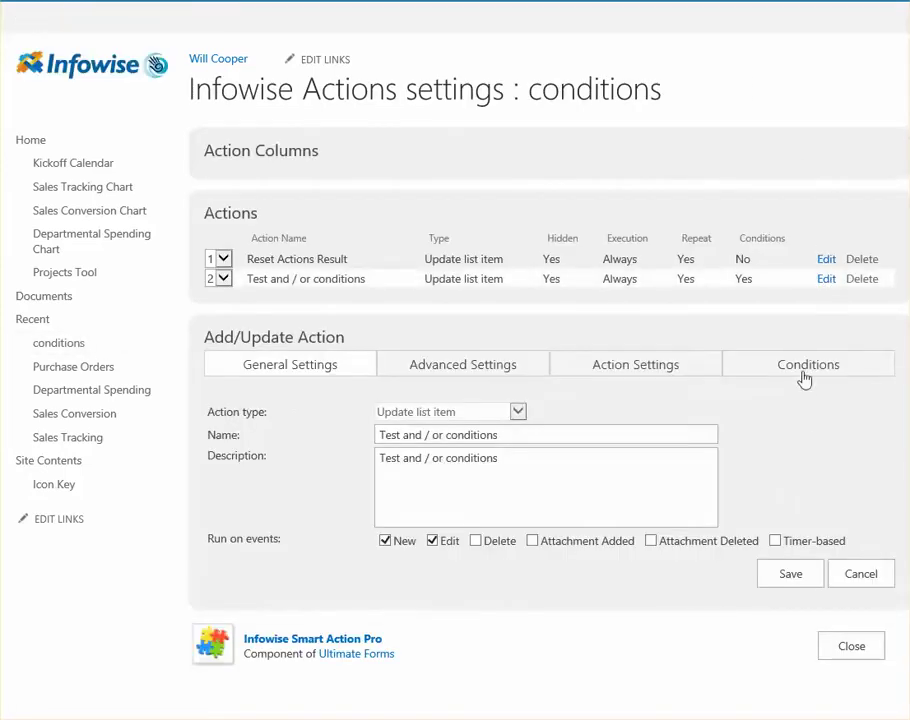
click(805, 372)
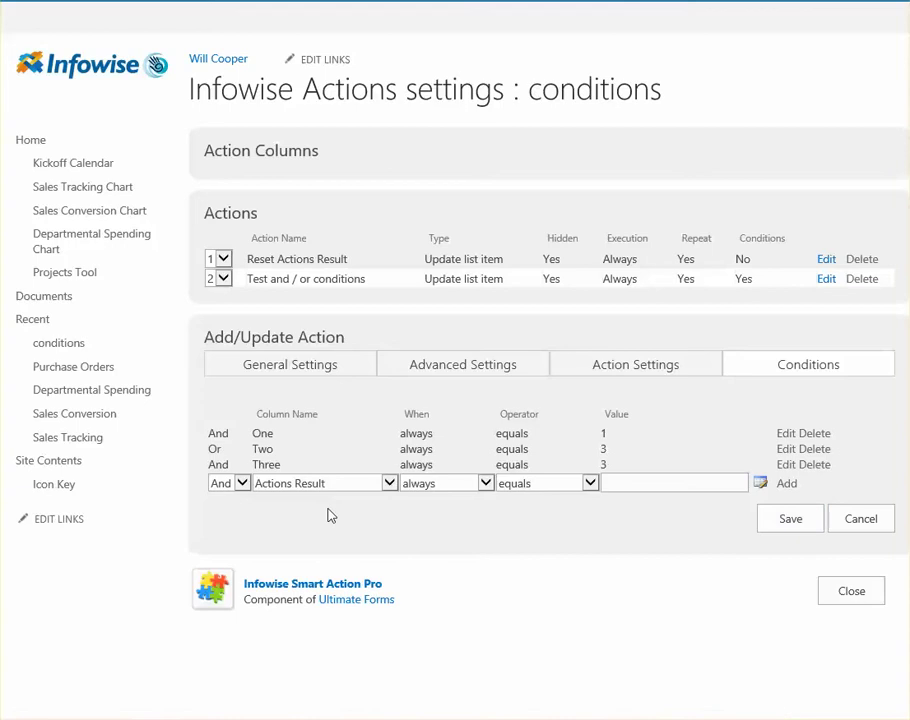
click(236, 497)
click(389, 483)
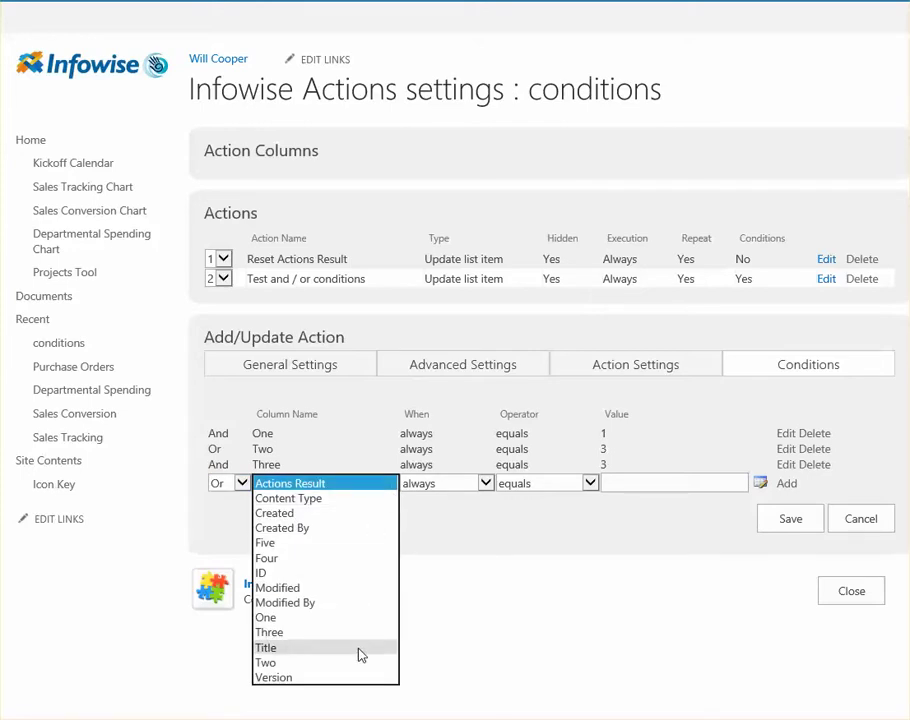
click(362, 513)
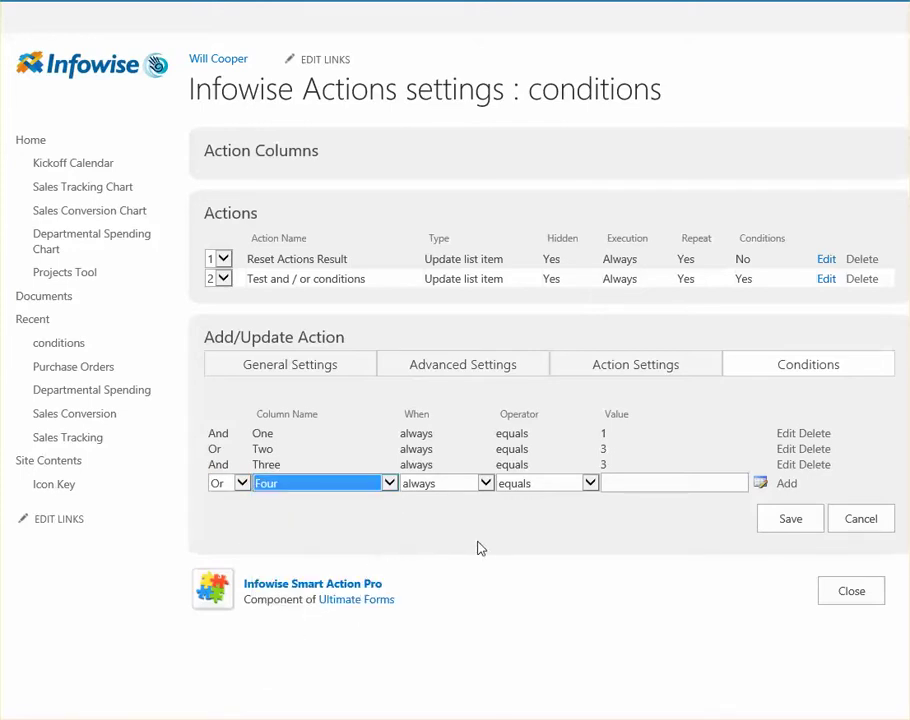
click(651, 483)
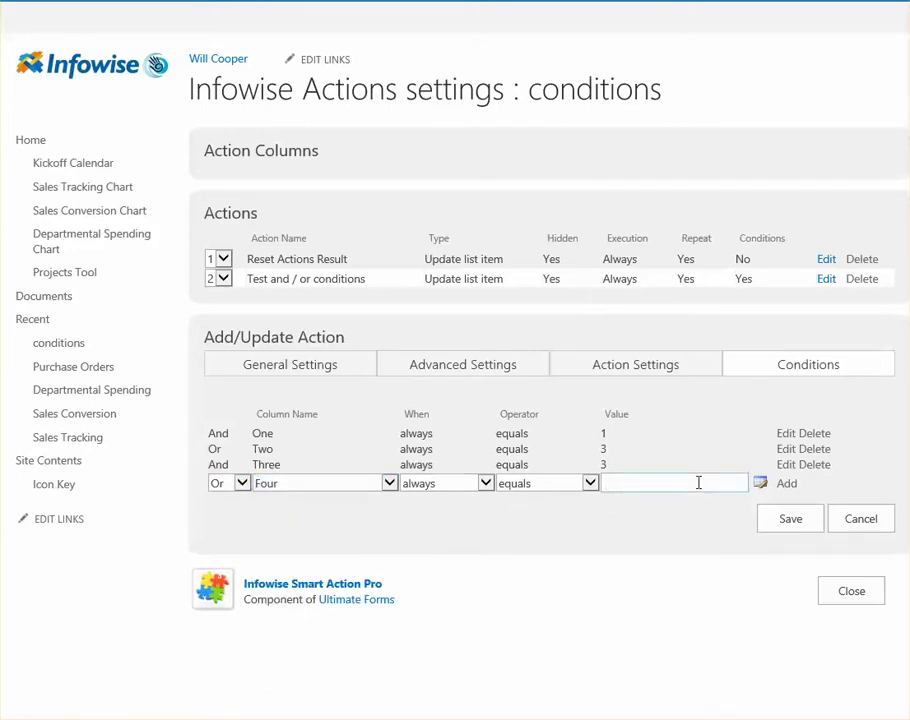
text(4)
click(786, 485)
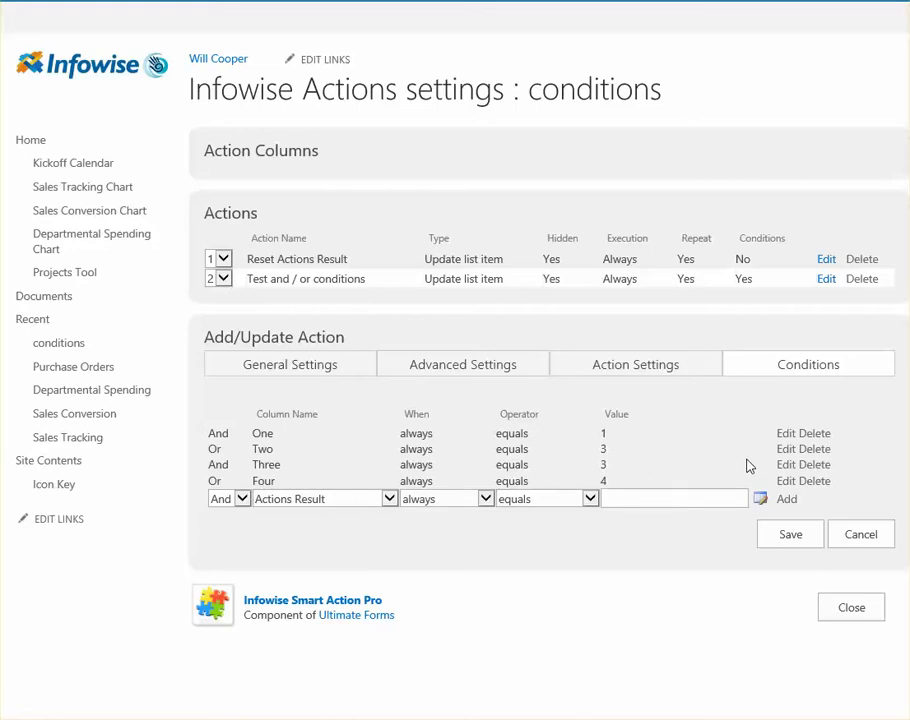
Set the values of the One and Two conditions to 9.
click(786, 434)
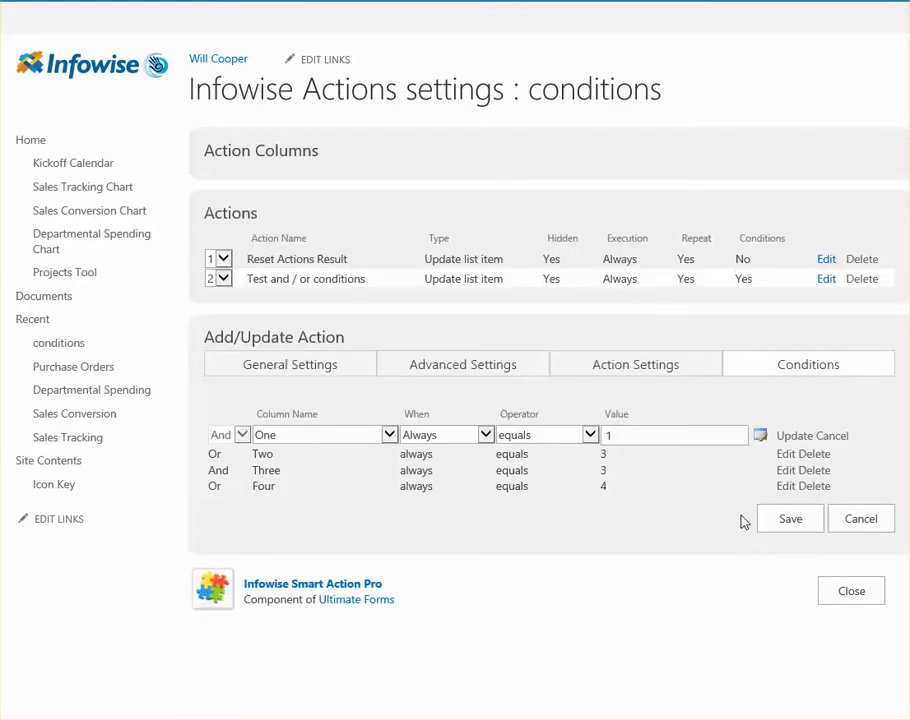
double_click(630, 435)
text(9)
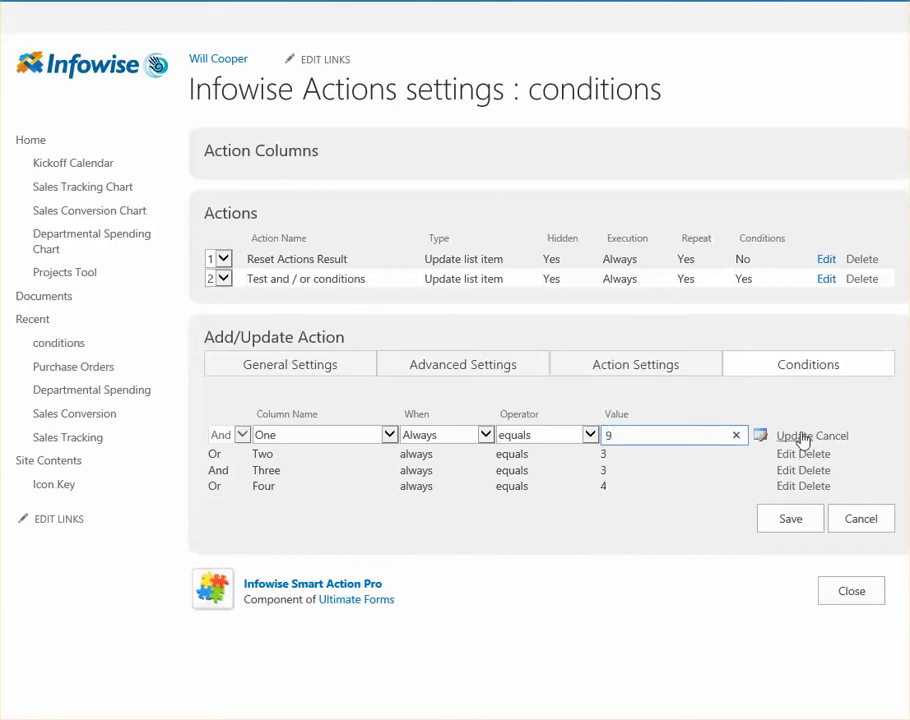
click(802, 433)
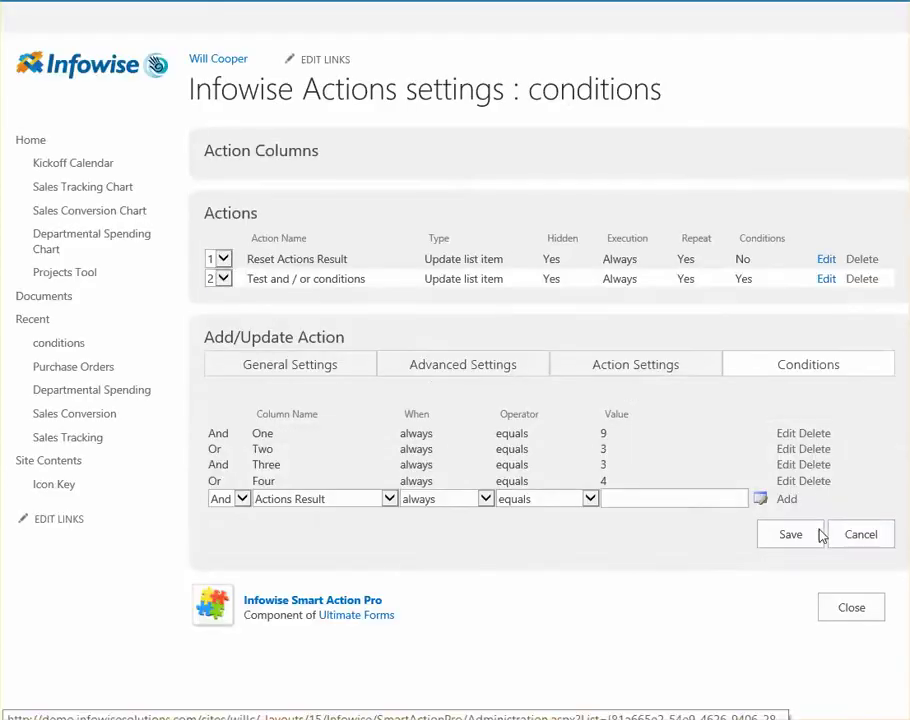
click(786, 450)
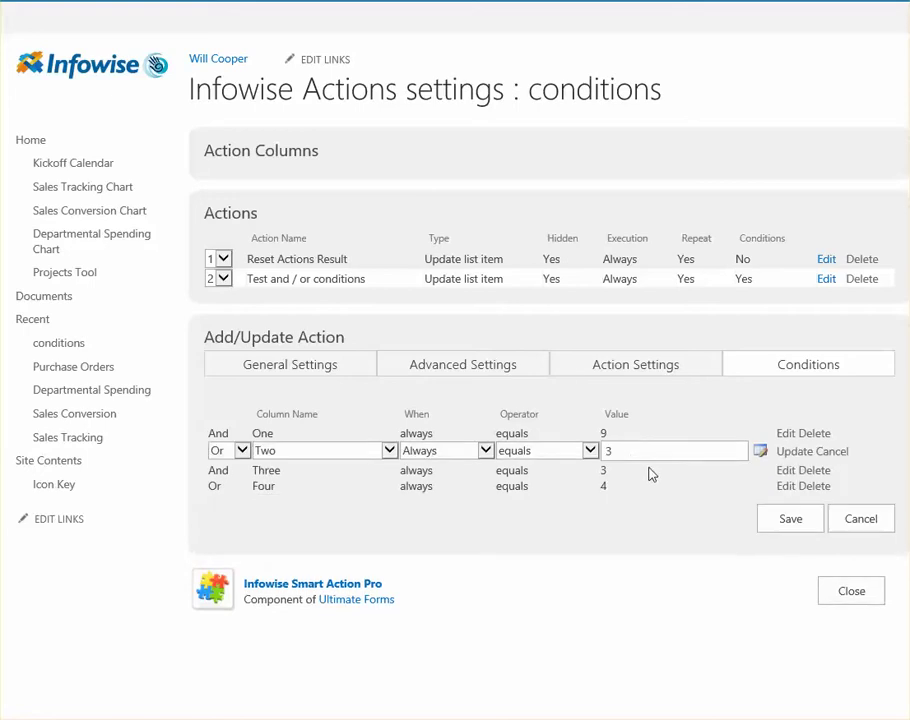
key(BackSpace)
text(9)
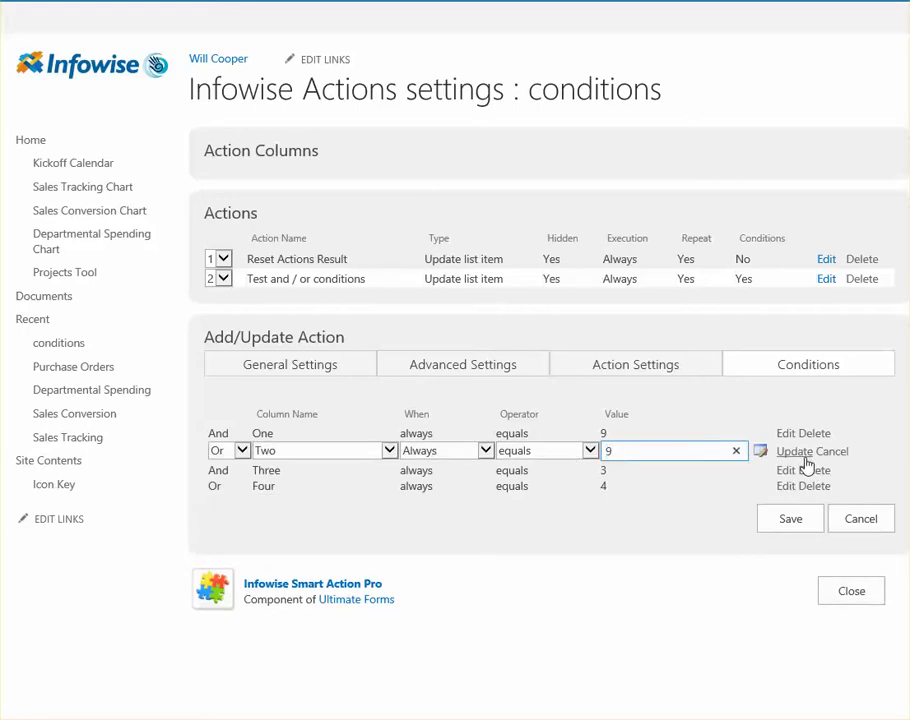
click(797, 452)
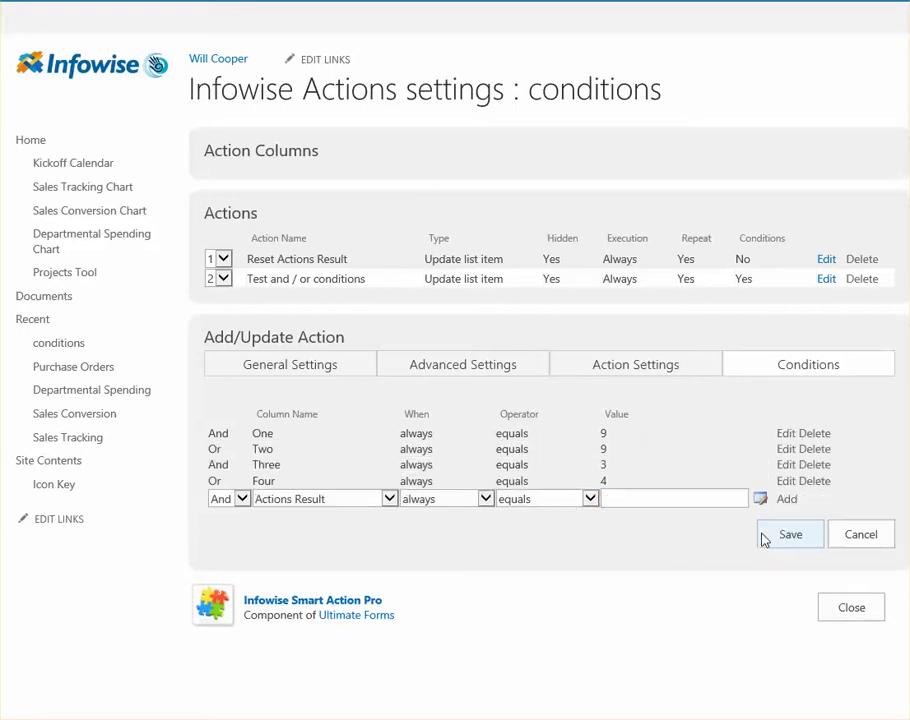
Set the value of the Three condition to 9.
click(786, 465)
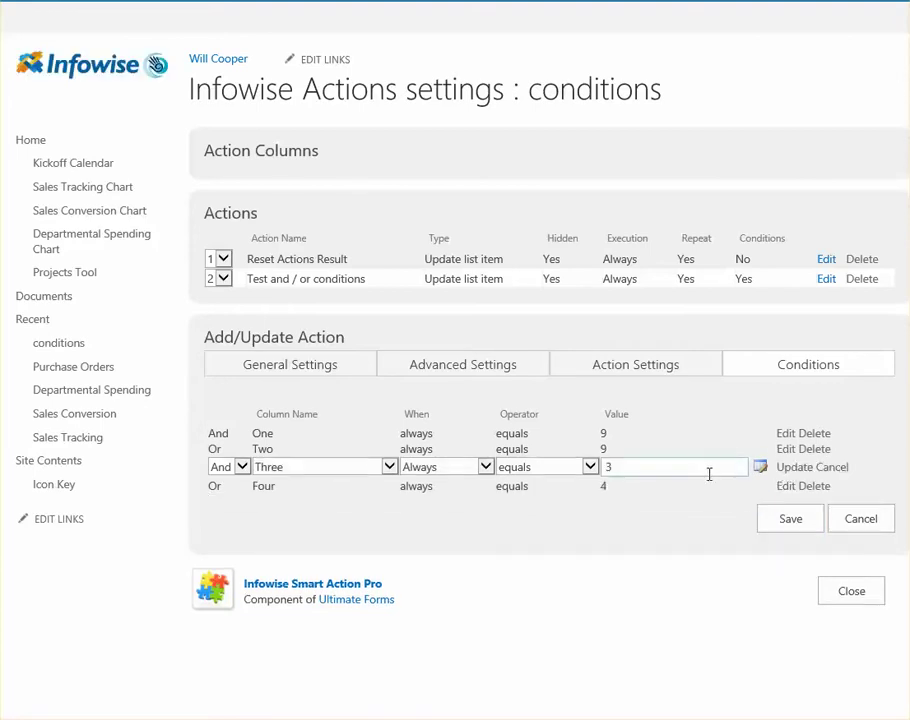
double_click(623, 465)
key(BackSpace)
text(9)
click(791, 468)
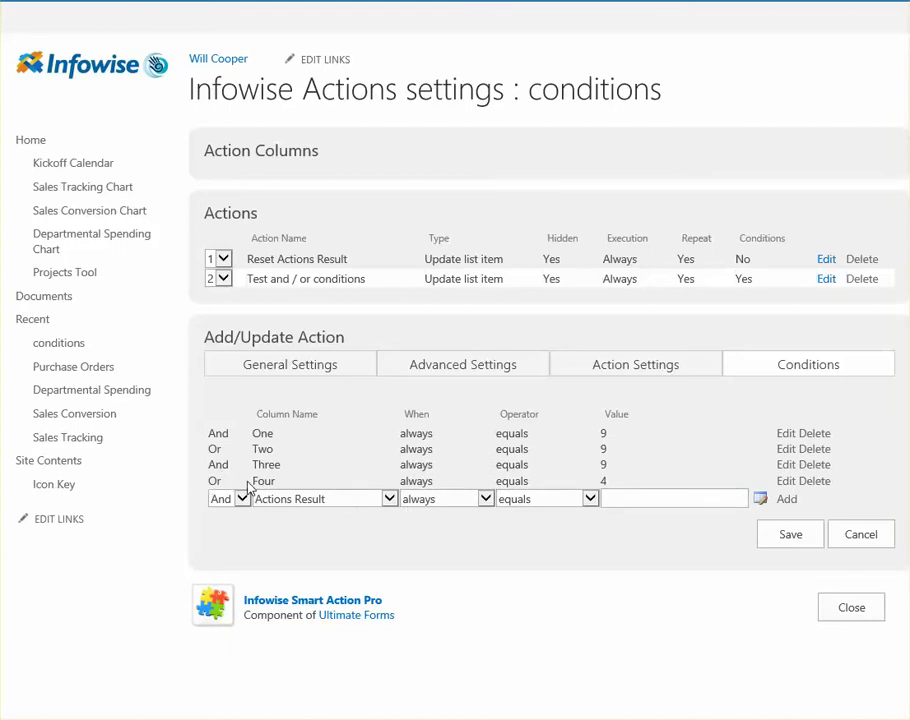
Save the Test and / or conditions action with its four conditions and resave the Conditions Test item.
drag(245, 483, 624, 488)
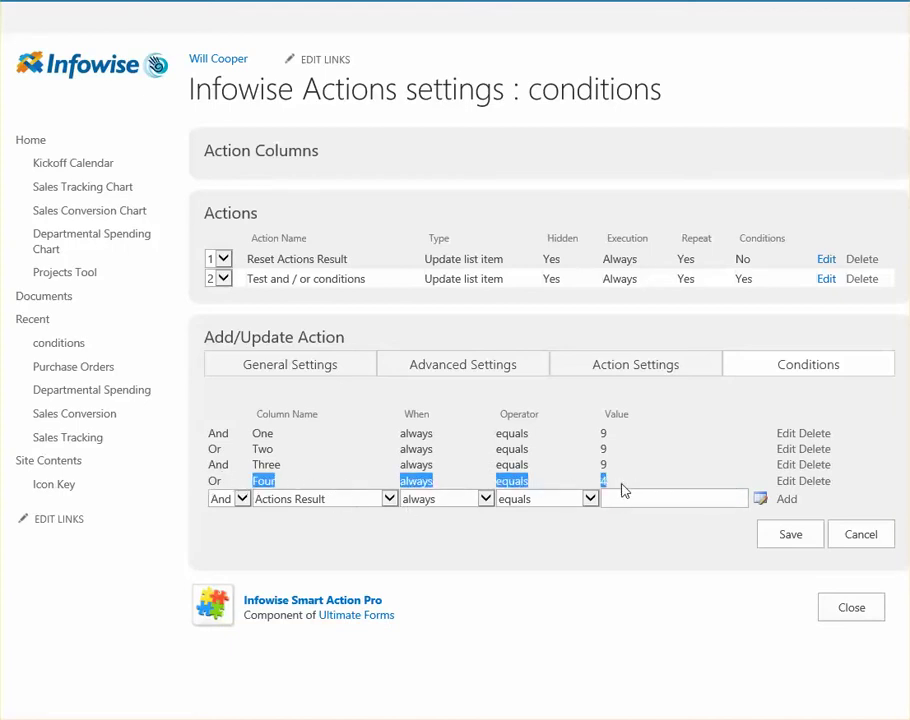
click(790, 536)
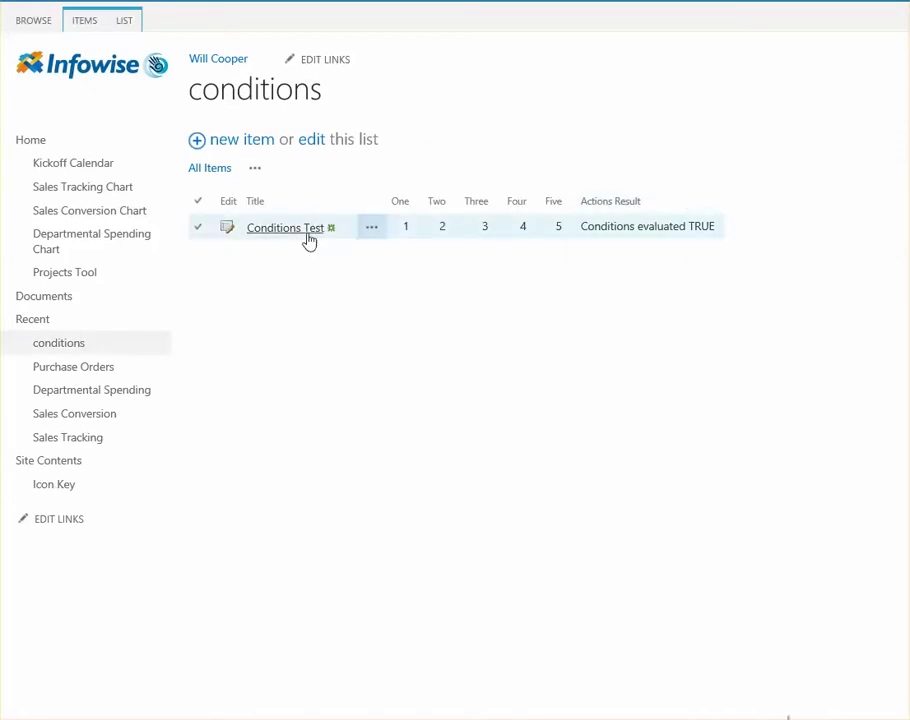
click(227, 229)
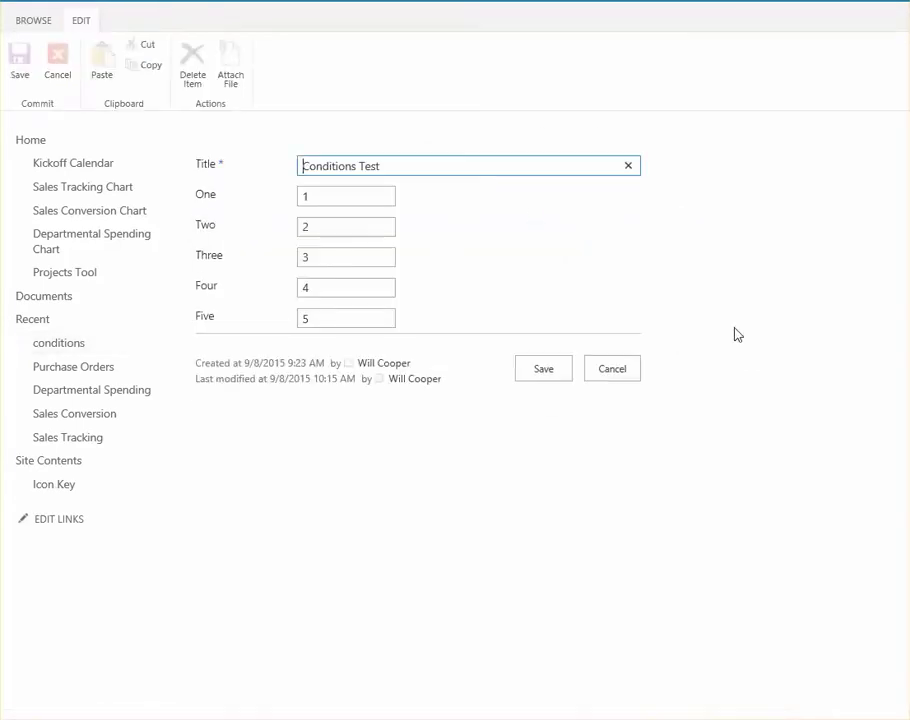
click(552, 378)
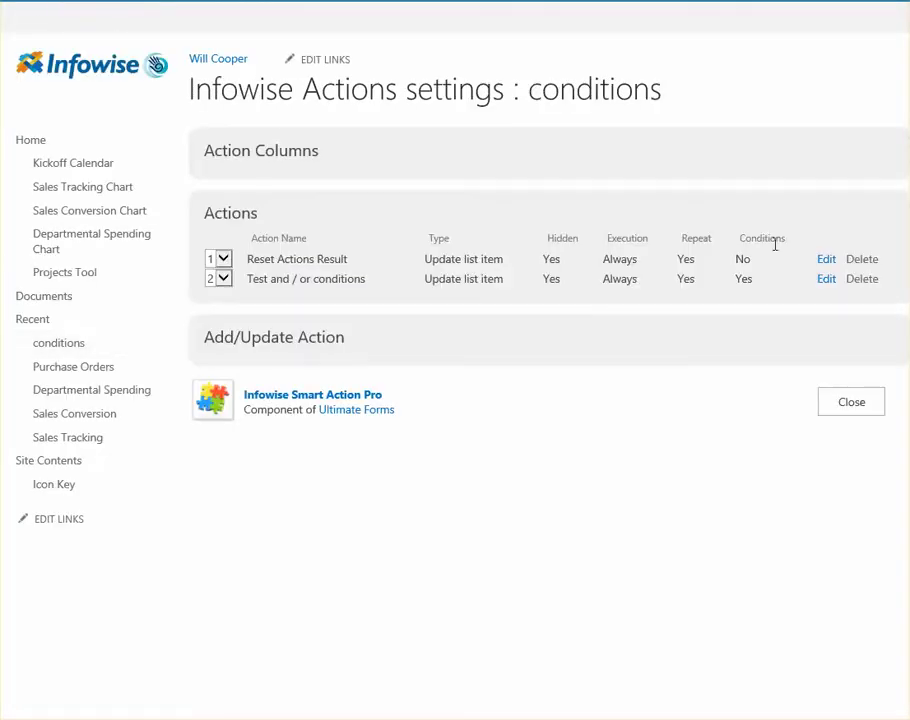
Add an And condition that column Five equals 9 to the Test and / or conditions action.
click(825, 281)
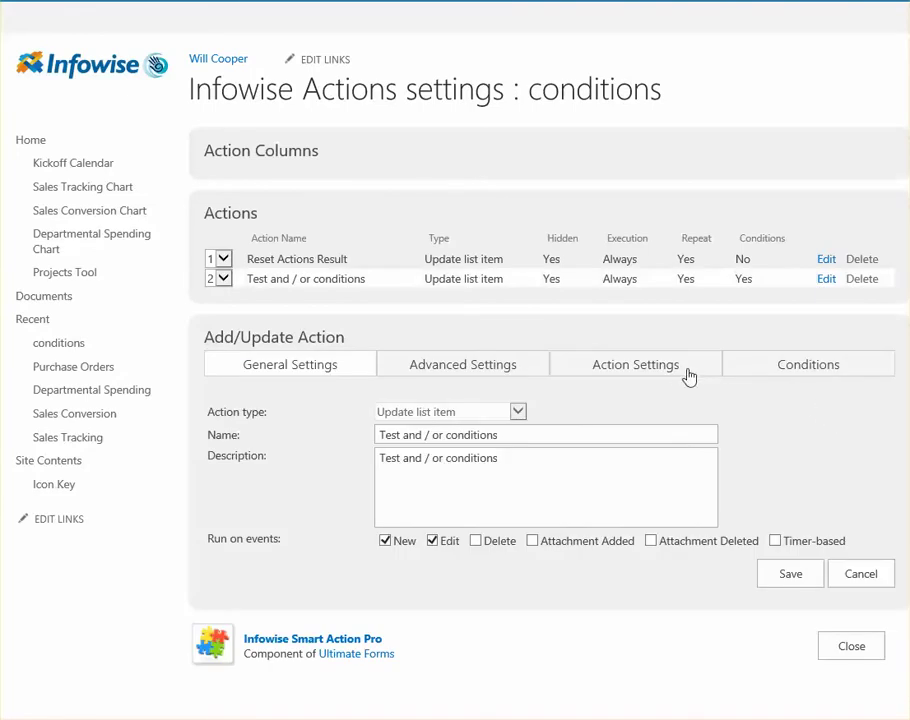
click(790, 368)
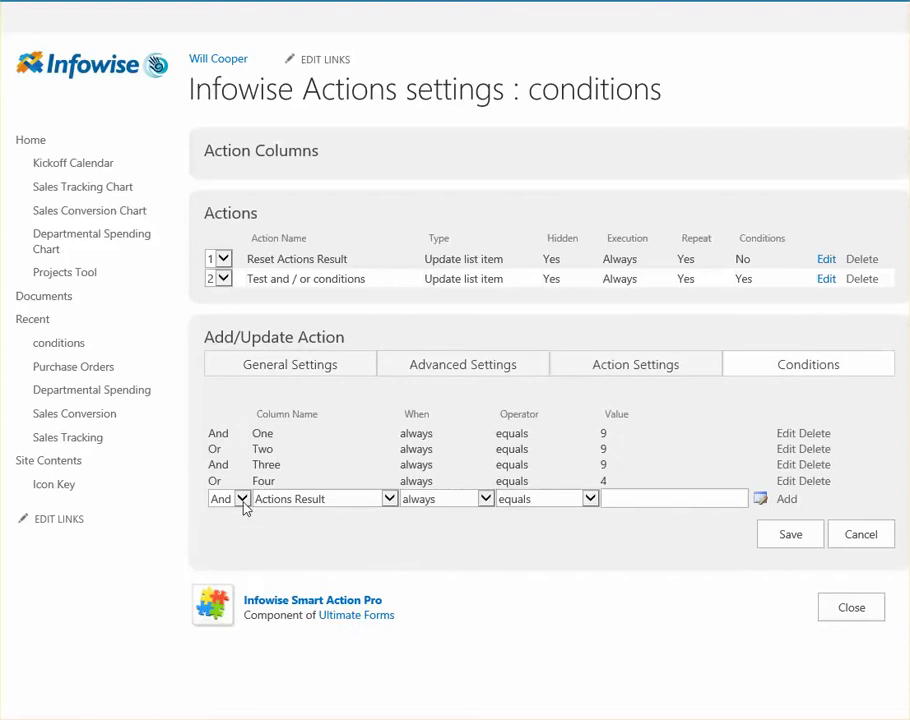
click(390, 503)
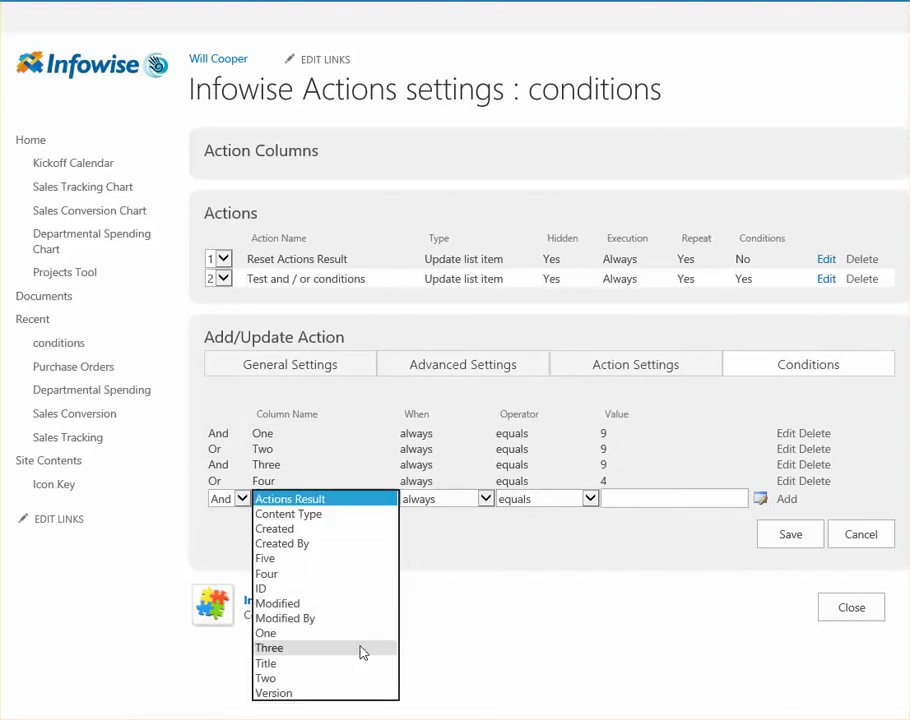
click(339, 560)
click(641, 506)
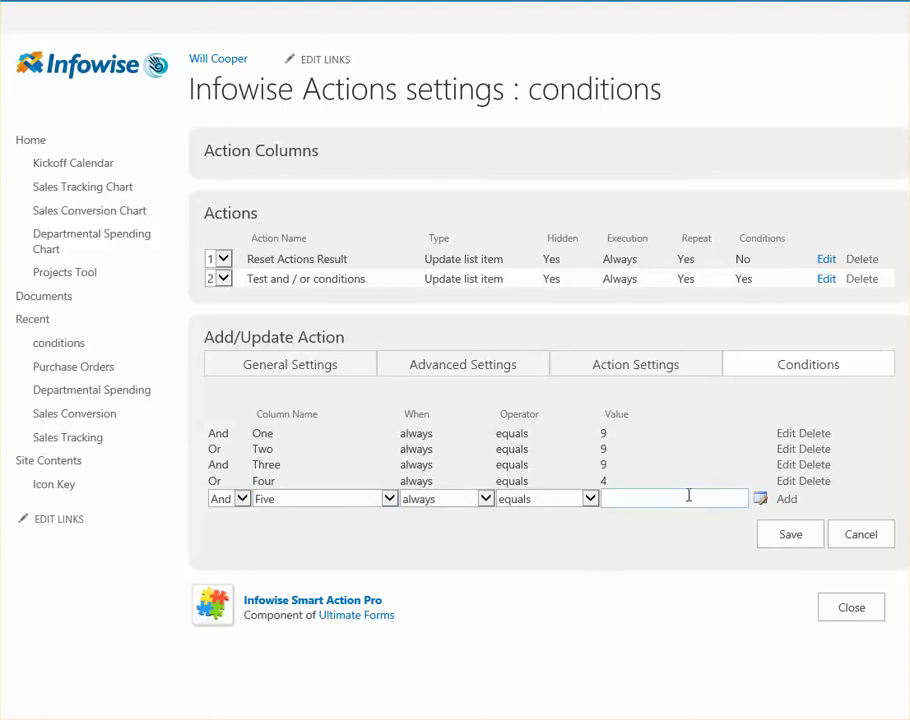
text(5)
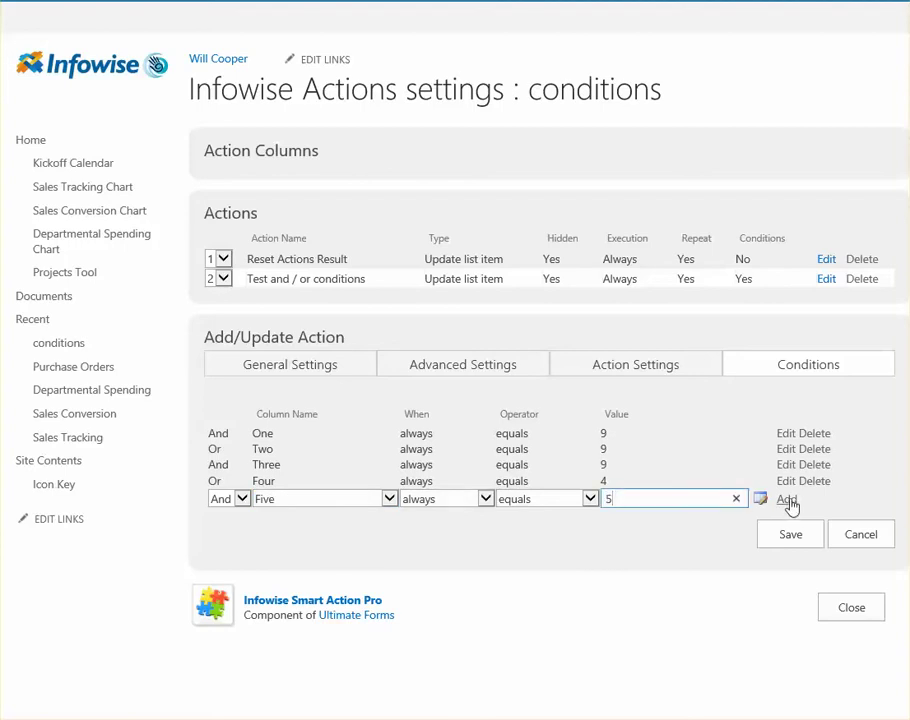
drag(642, 497, 548, 503)
text(9)
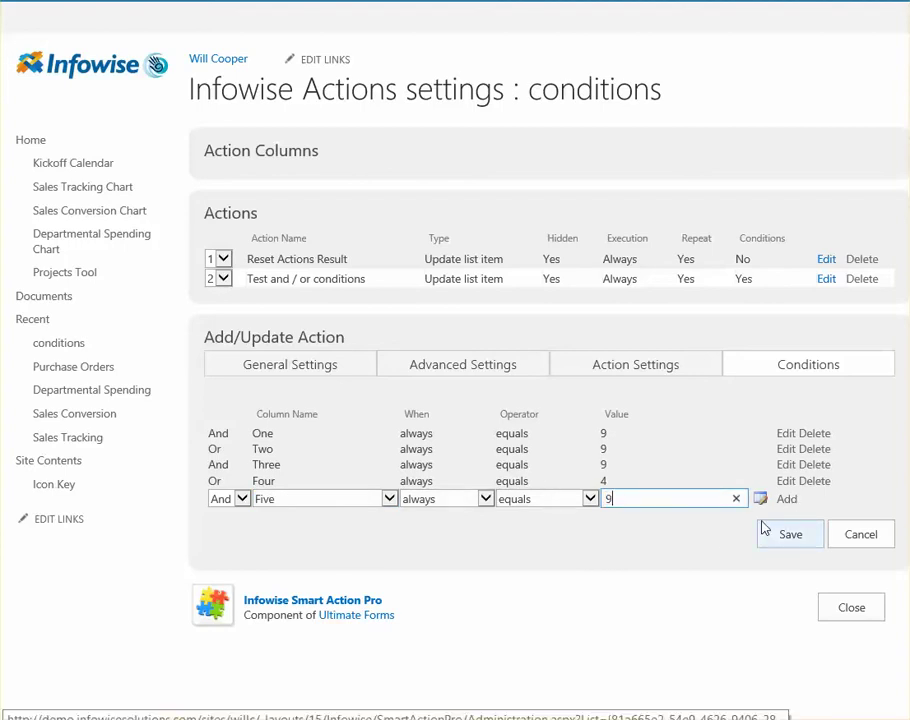
click(787, 503)
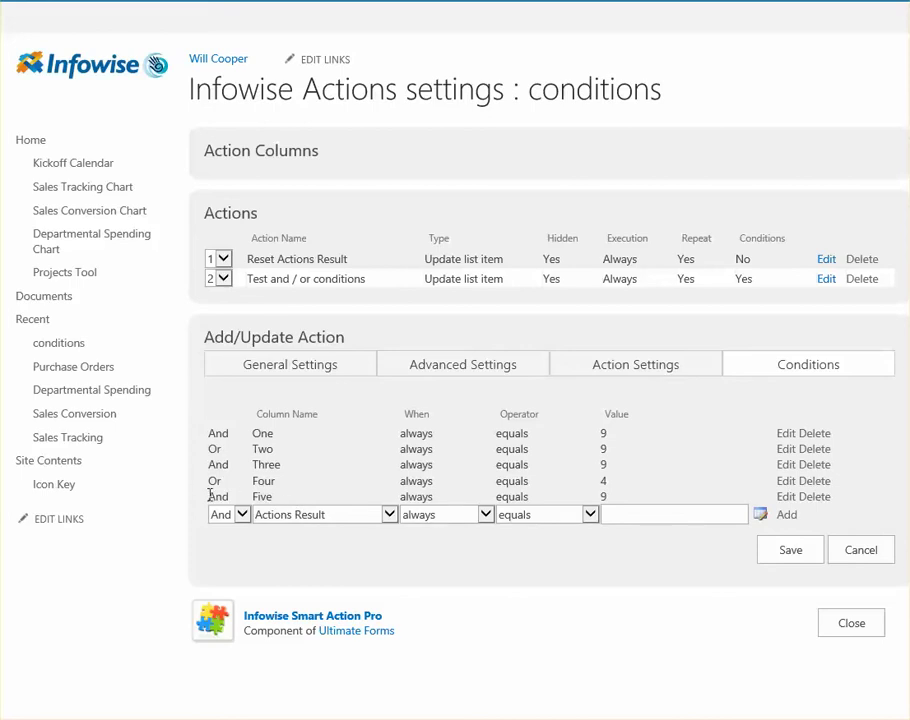
Save the Test and / or conditions action with its five conditions, then resave the Conditions Test item and check its Actions Result.
drag(211, 505, 253, 479)
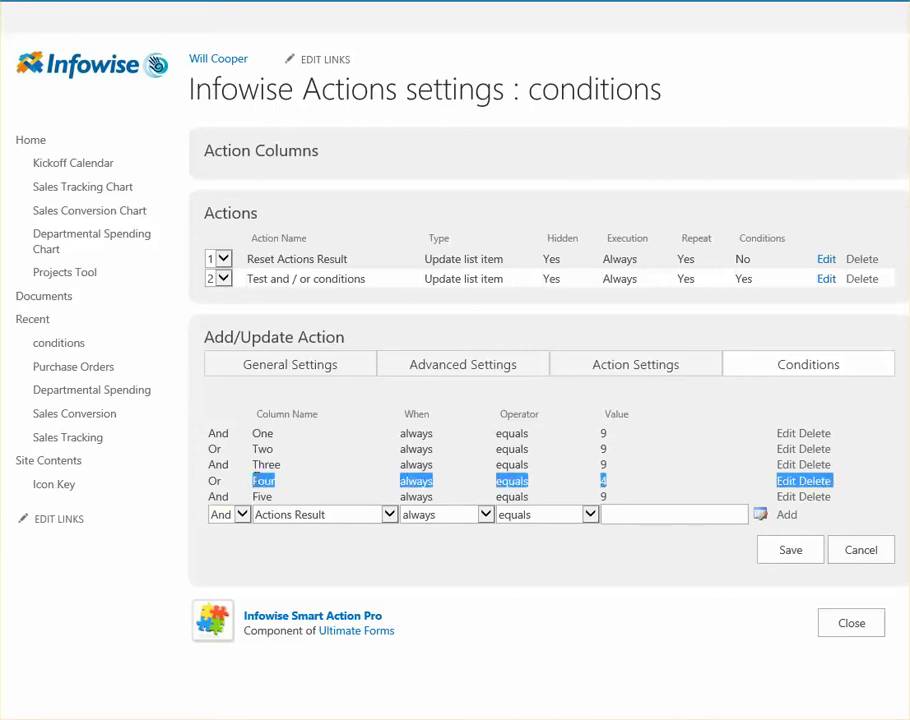
click(604, 596)
click(793, 562)
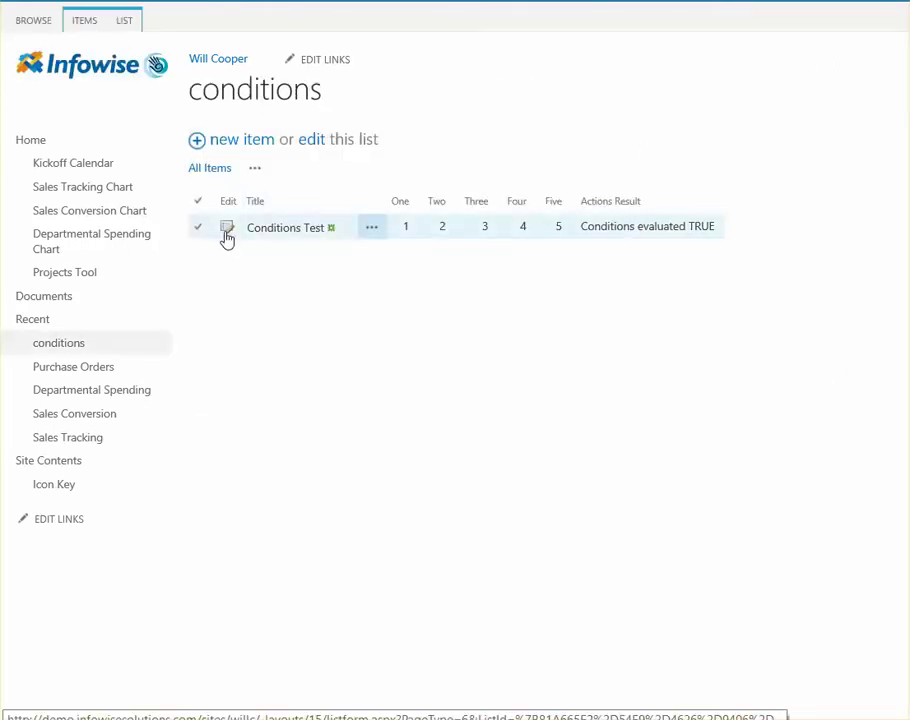
click(227, 232)
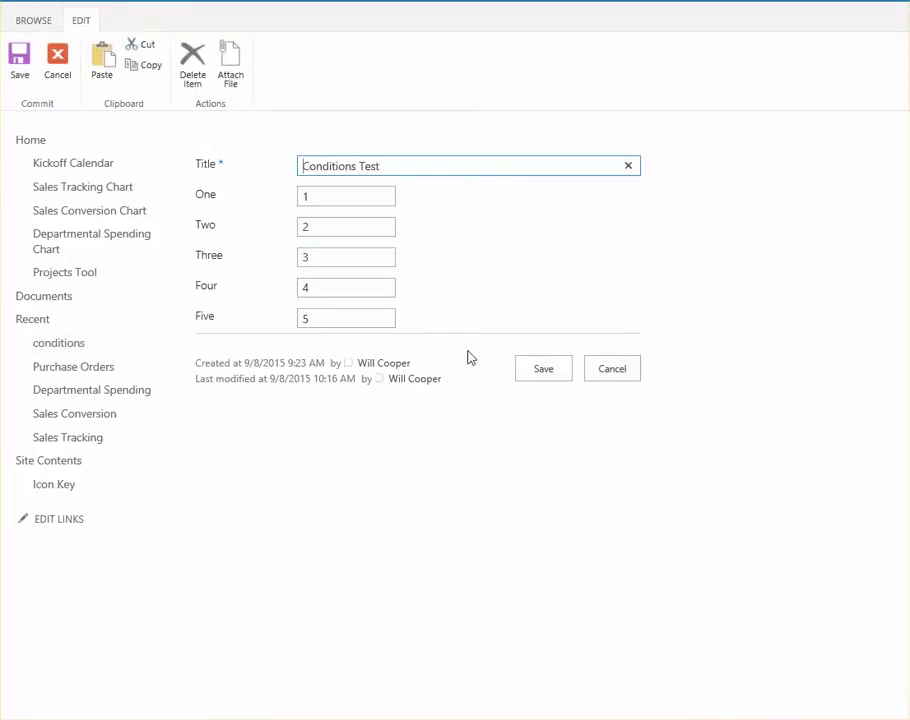
click(531, 372)
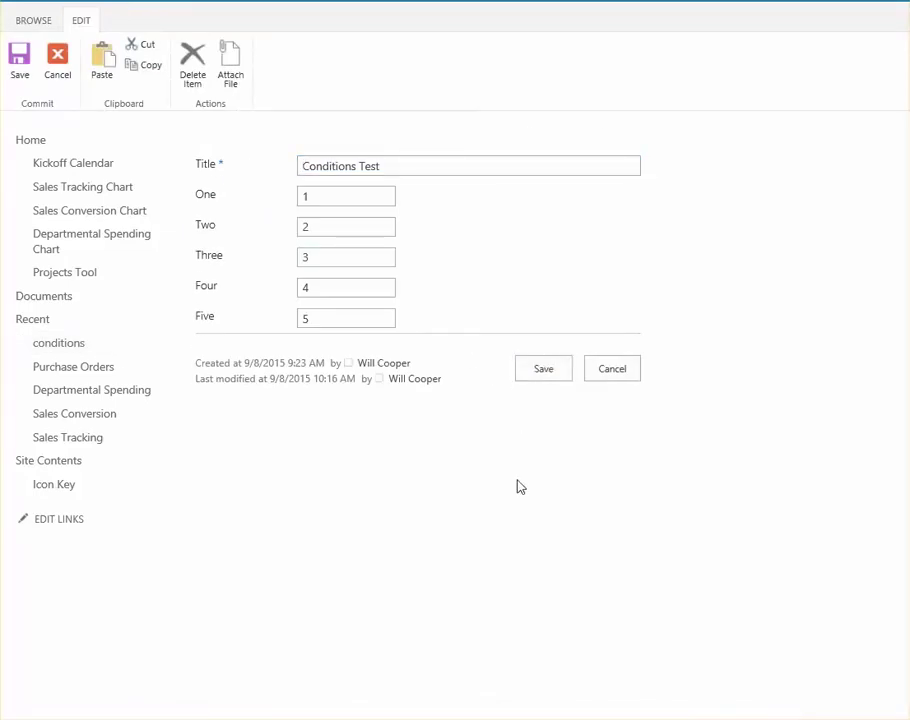
drag(725, 237, 569, 236)
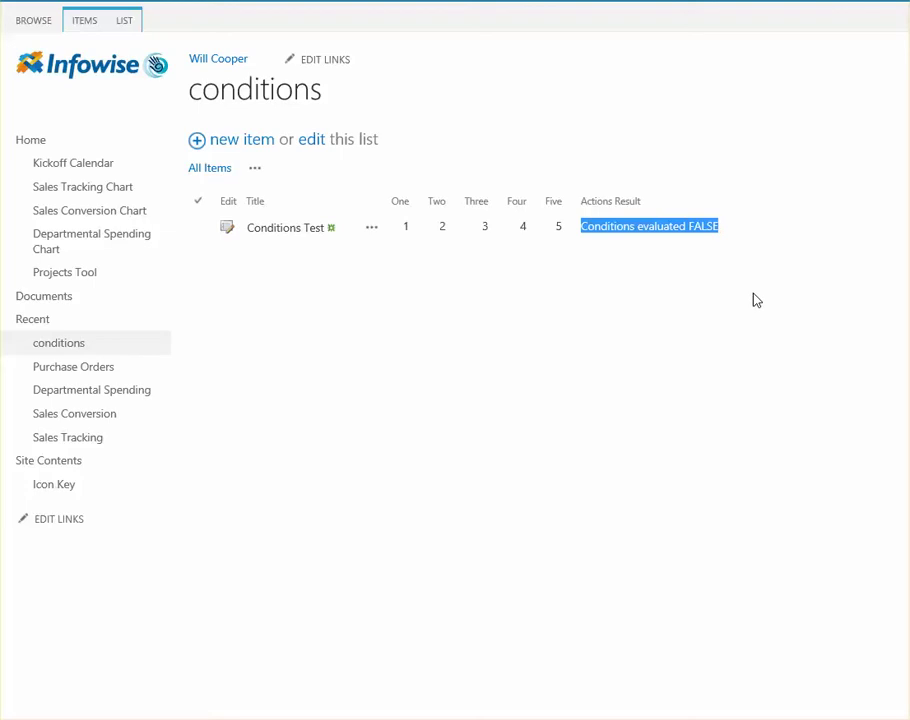